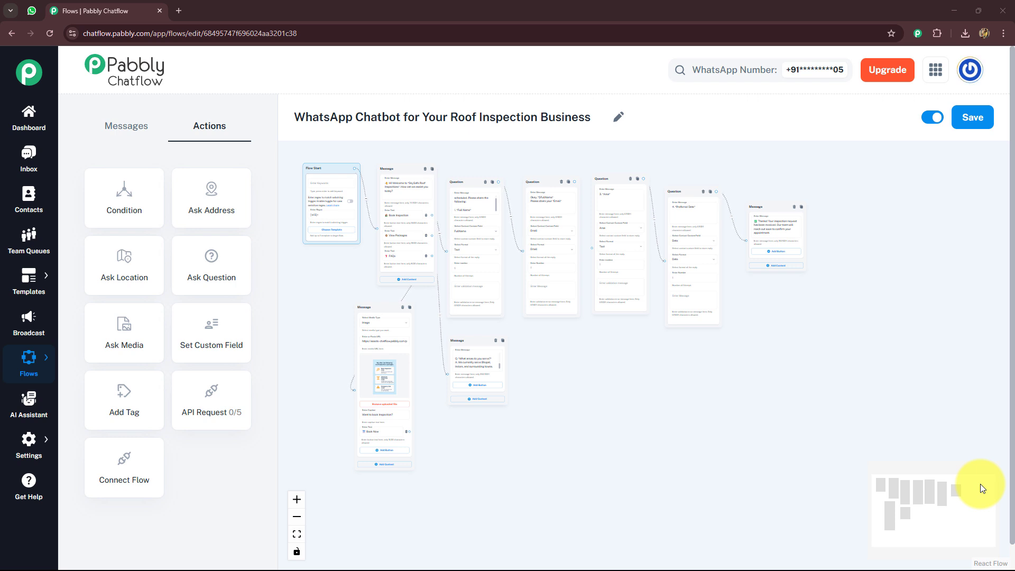
# - Switch to WhatsApp Web and send "Hello, Please share the prices" in the SkySafe Roof Inspections chat
pyautogui.moveTo(599, 372); pyautogui.dragTo(639, 389)
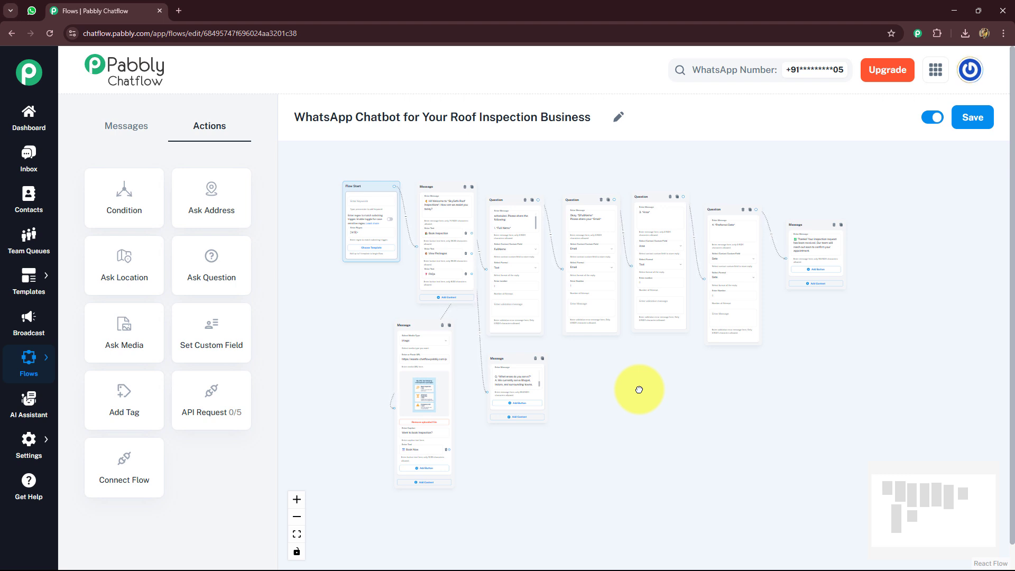
pyautogui.click(32, 11)
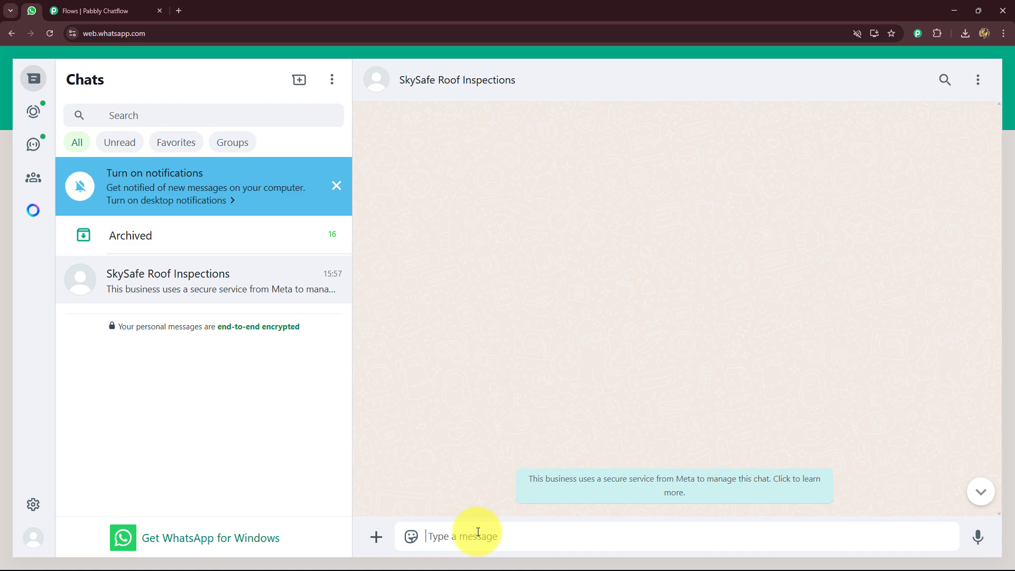
pyautogui.write('Hello, Please share the prices')
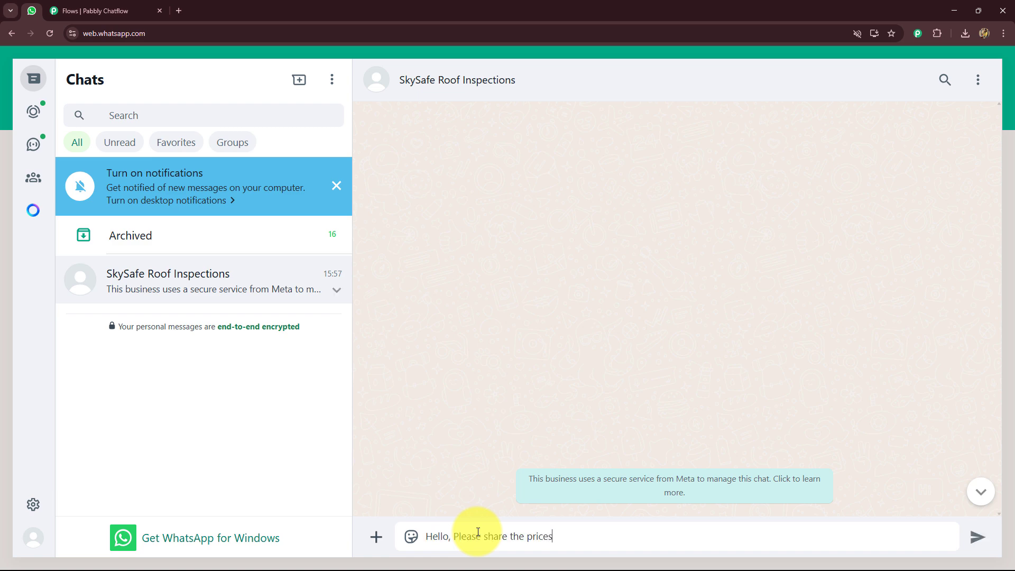
pyautogui.press('Return')
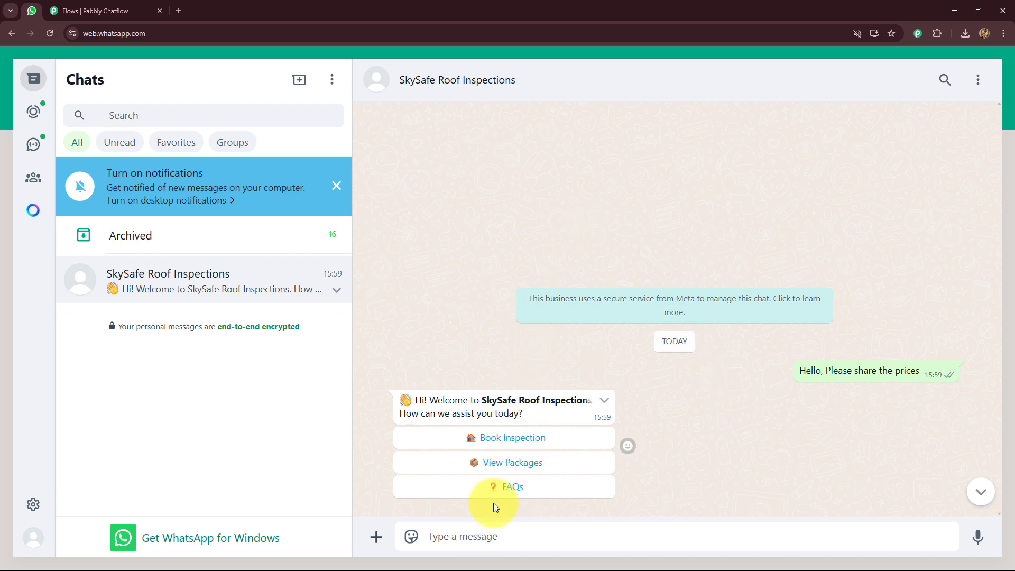
# - Choose View Packages in the chatbot's welcome message, and Book Now under the packages image
pyautogui.click(484, 464)
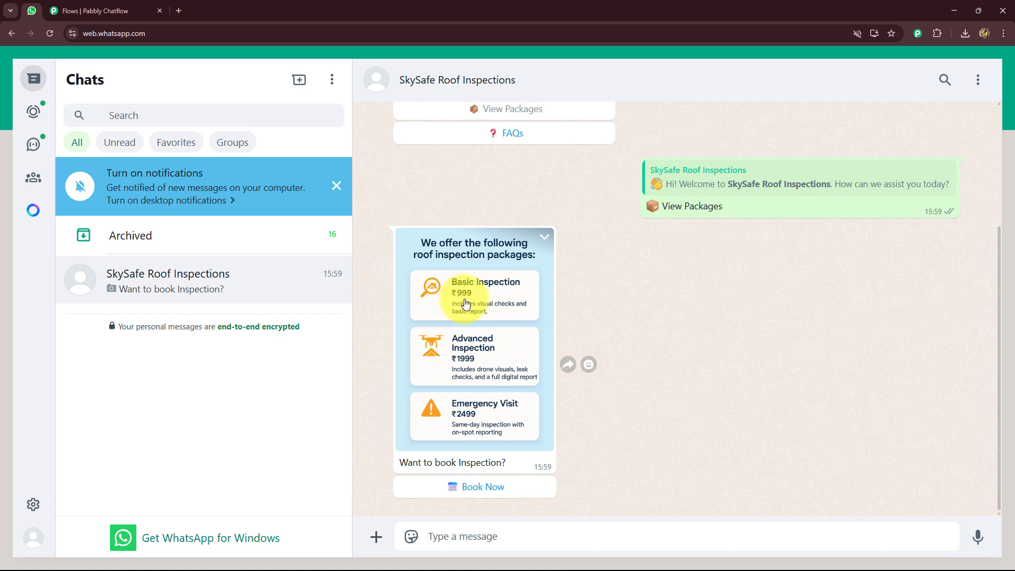
pyautogui.click(482, 487)
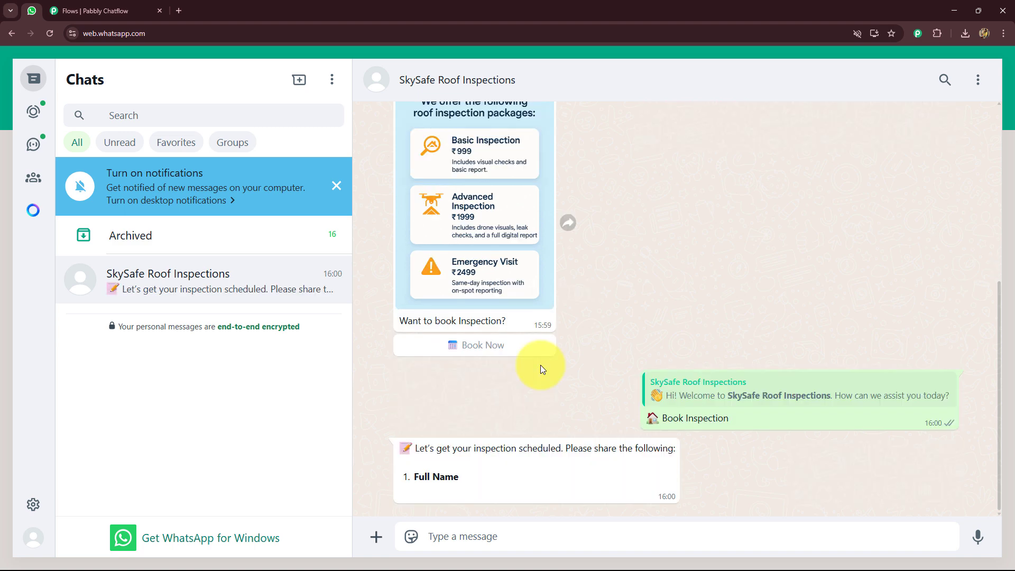
# - Answer the chatbot's booking questions with the customer's full name and e-mail address
pyautogui.click(479, 538)
pyautogui.write('Test User')
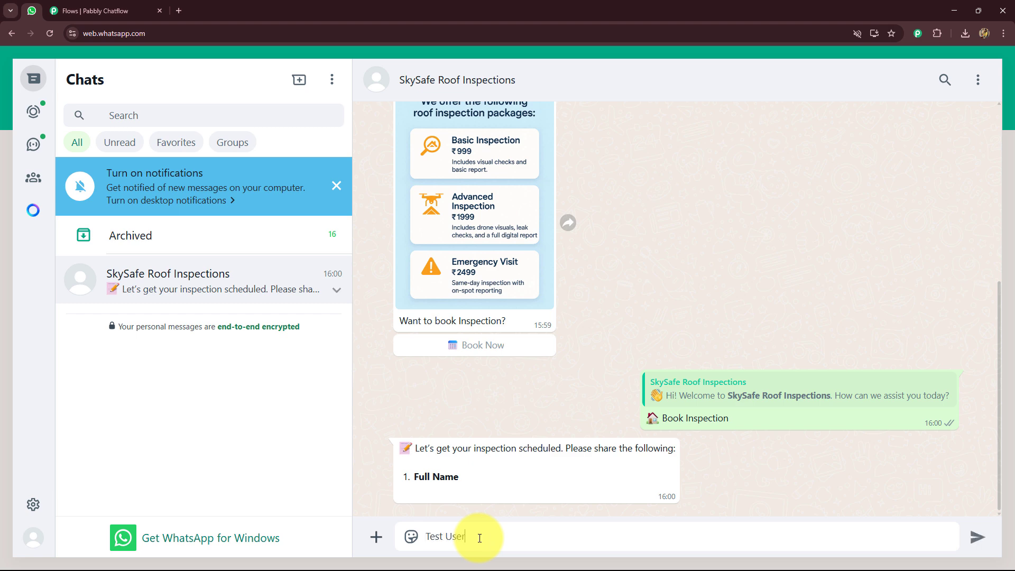
pyautogui.press('Return')
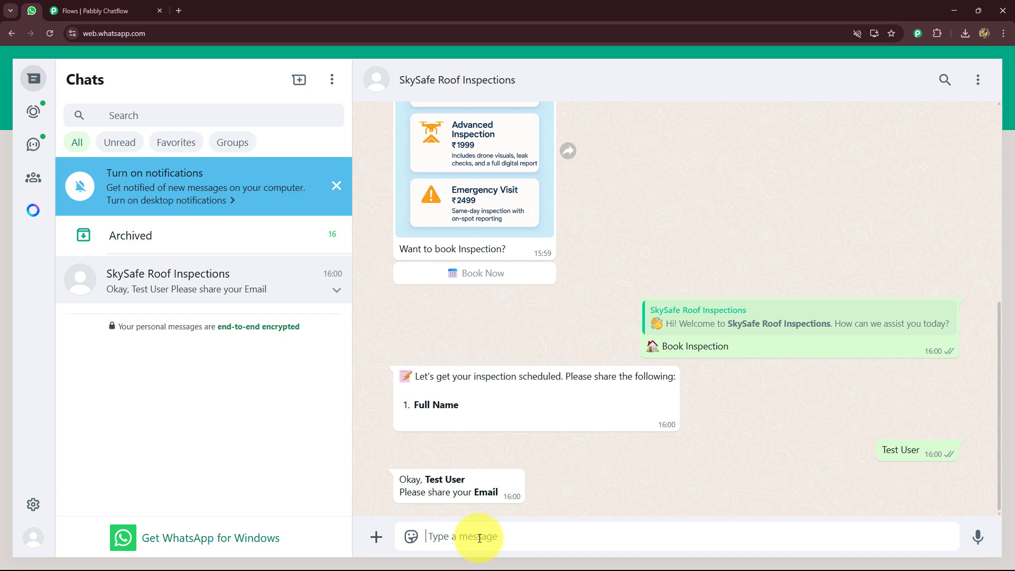
pyautogui.write('t')
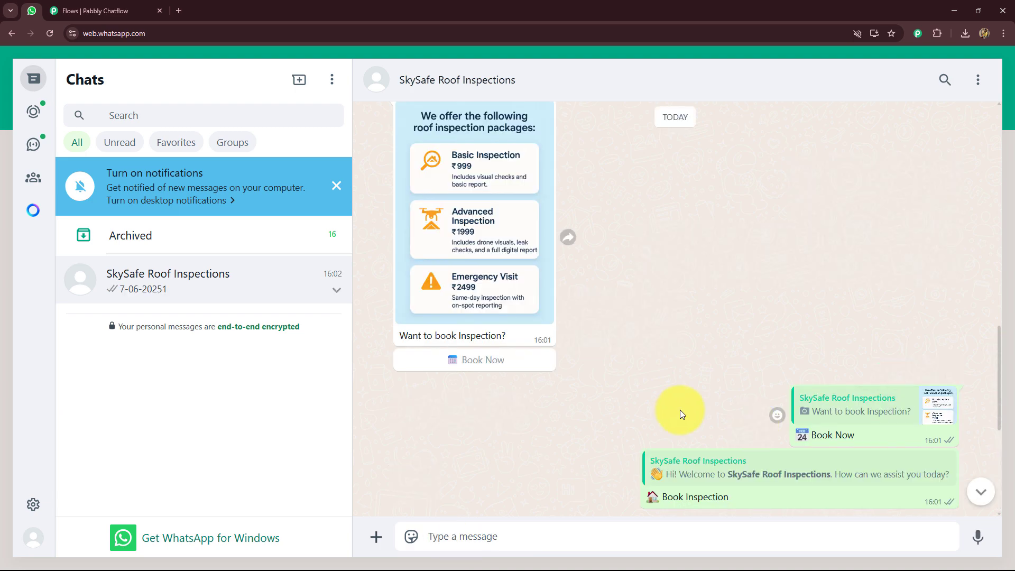
# - Return to the chatbot's first welcome message and request the FAQs
pyautogui.scroll(10, 661, 407)
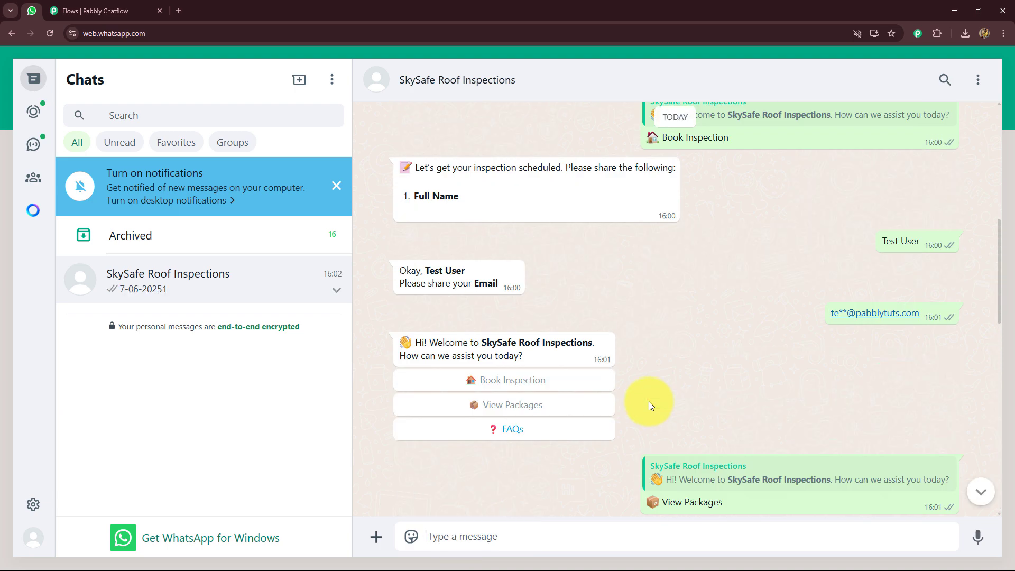
pyautogui.scroll(4, 648, 401)
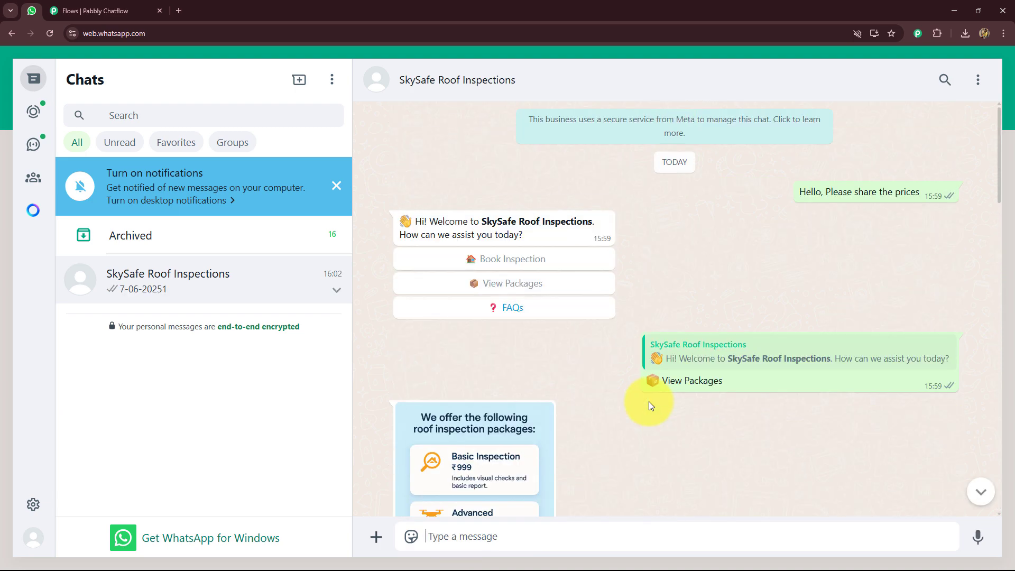
pyautogui.click(501, 306)
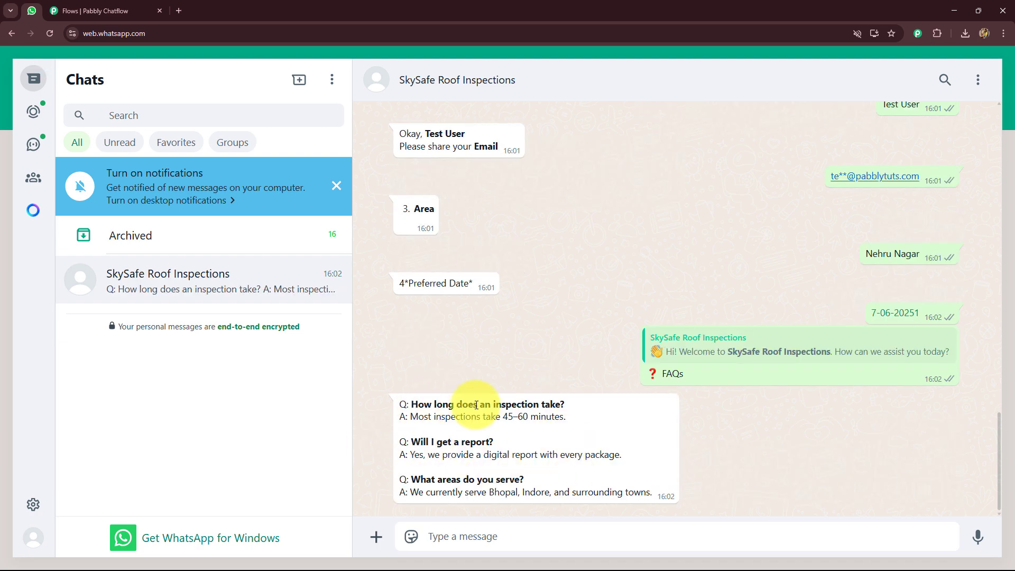
pyautogui.scroll(10, 518, 404)
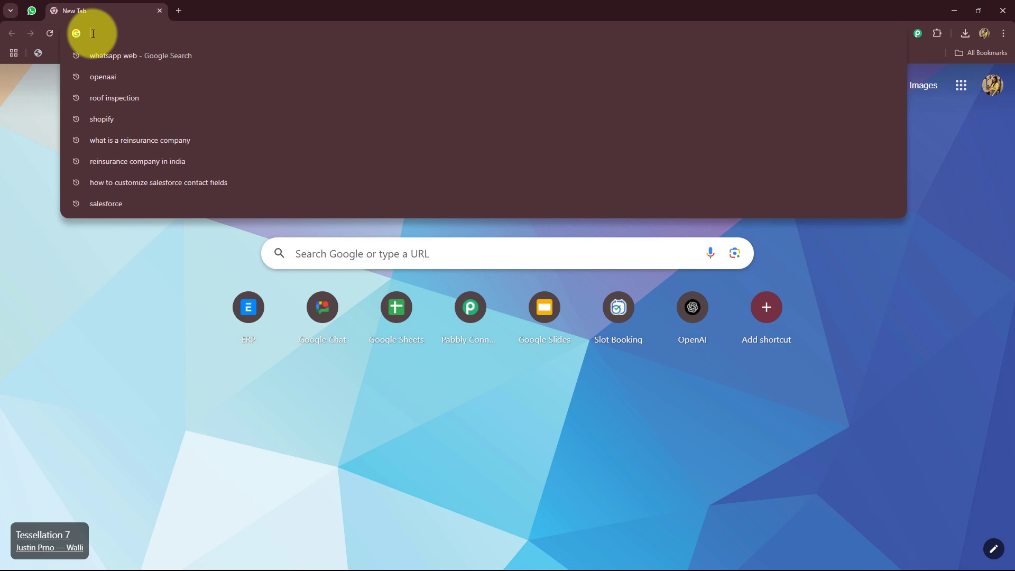
# - Open the Pabbly Chatflow website at pabbly.com/chatflow and sign in to the account
pyautogui.write('pabb')
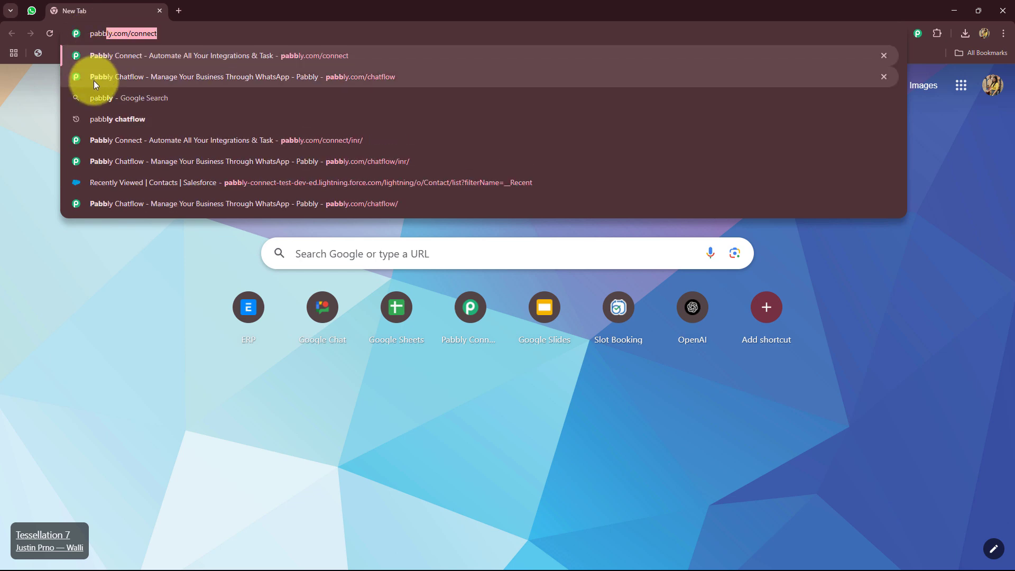
pyautogui.click(94, 81)
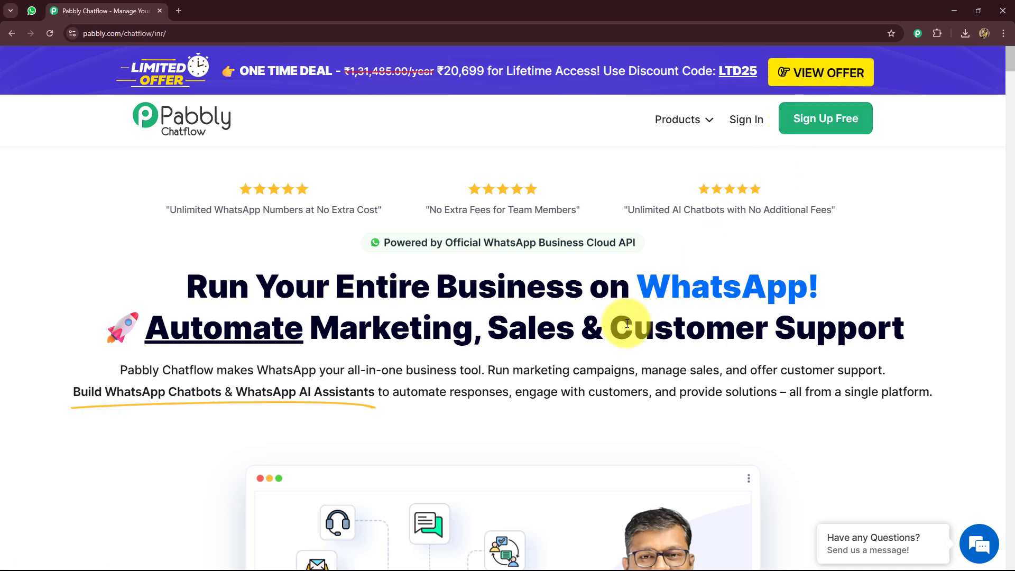
pyautogui.moveTo(186, 288); pyautogui.dragTo(901, 306)
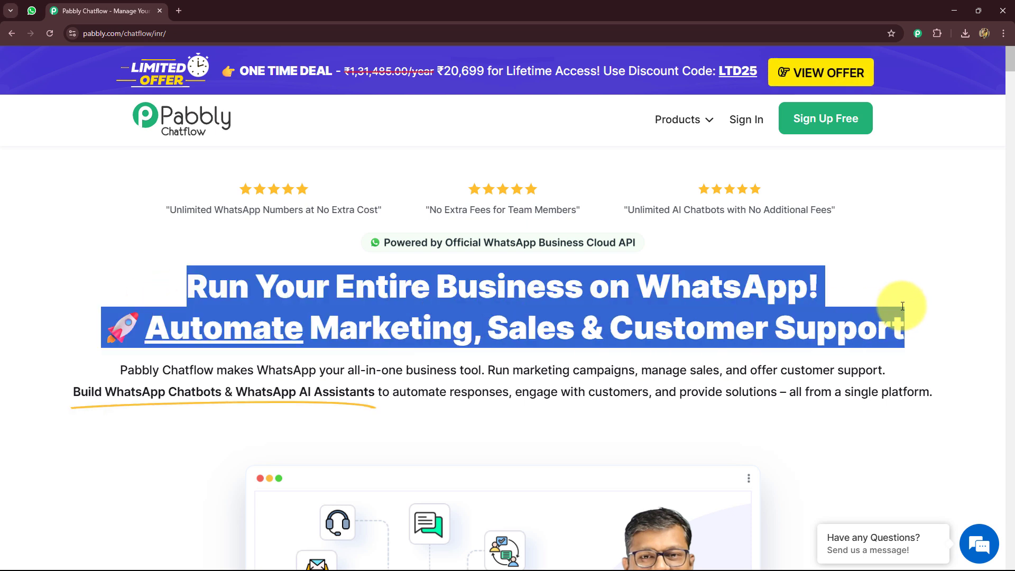
pyautogui.click(897, 264)
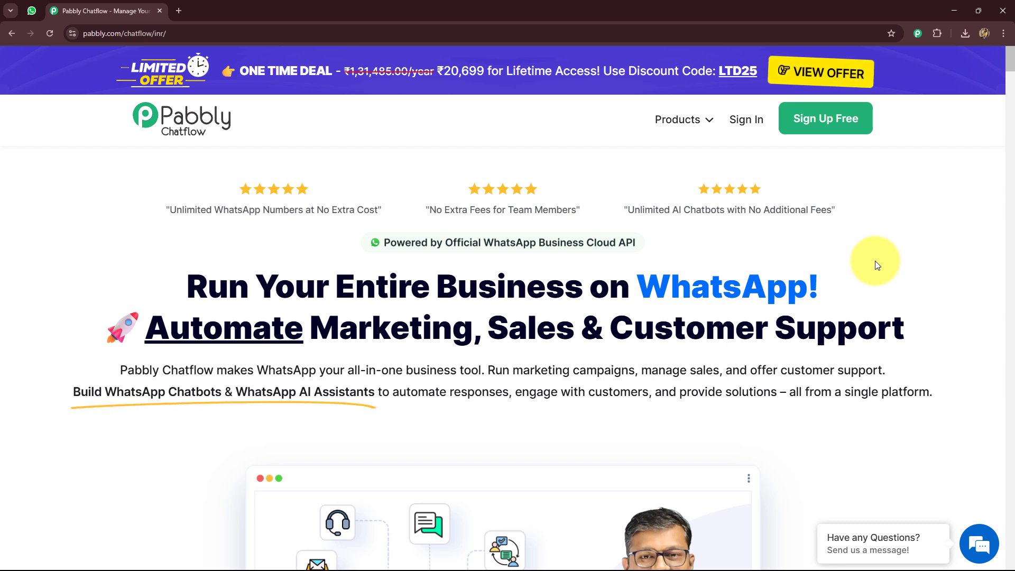
pyautogui.click(757, 123)
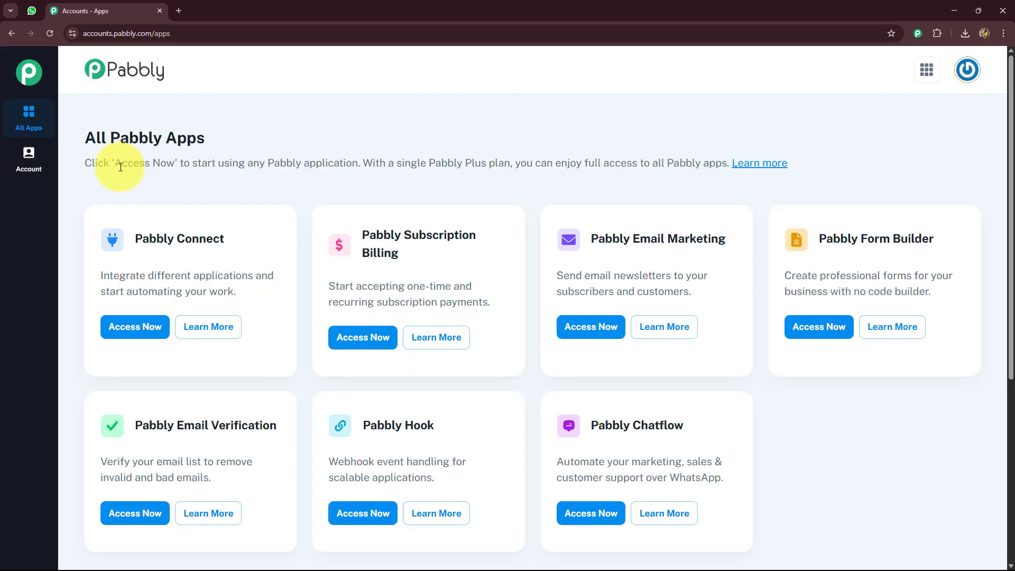
# - Access the Pabbly Chatflow application from the list of all Pabbly apps
pyautogui.moveTo(84, 136); pyautogui.dragTo(240, 142)
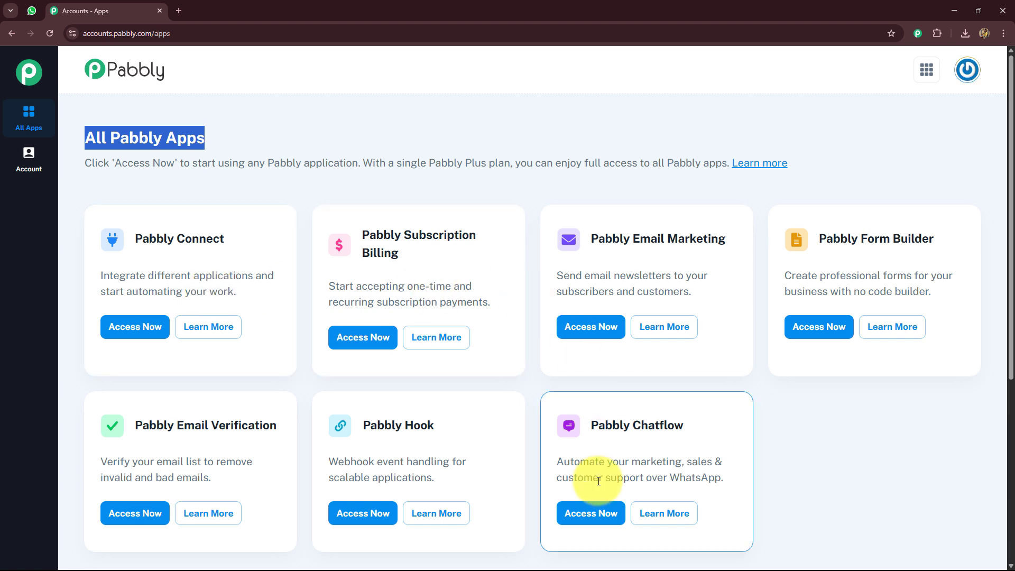
pyautogui.moveTo(590, 425); pyautogui.dragTo(703, 424)
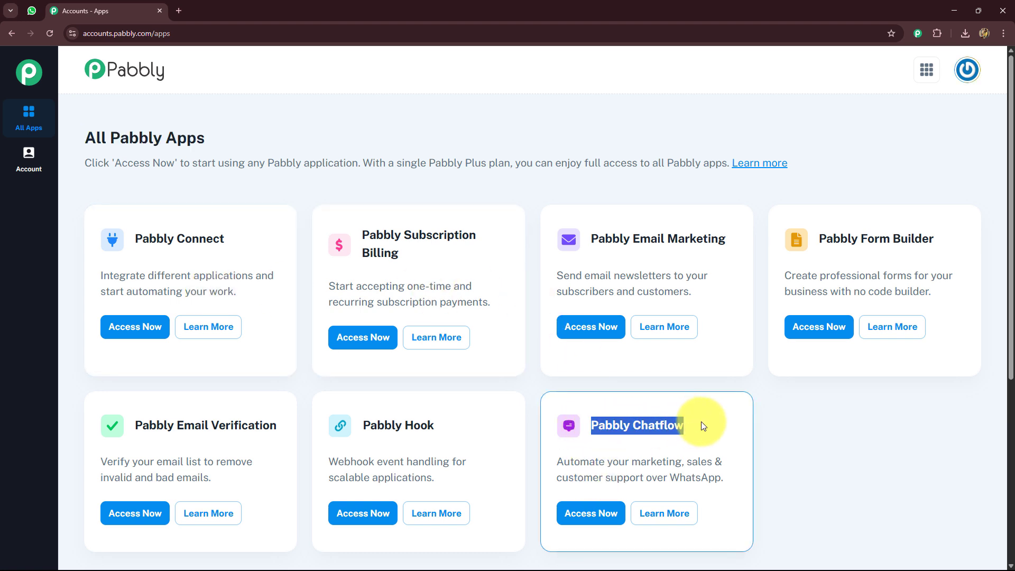
pyautogui.click(603, 514)
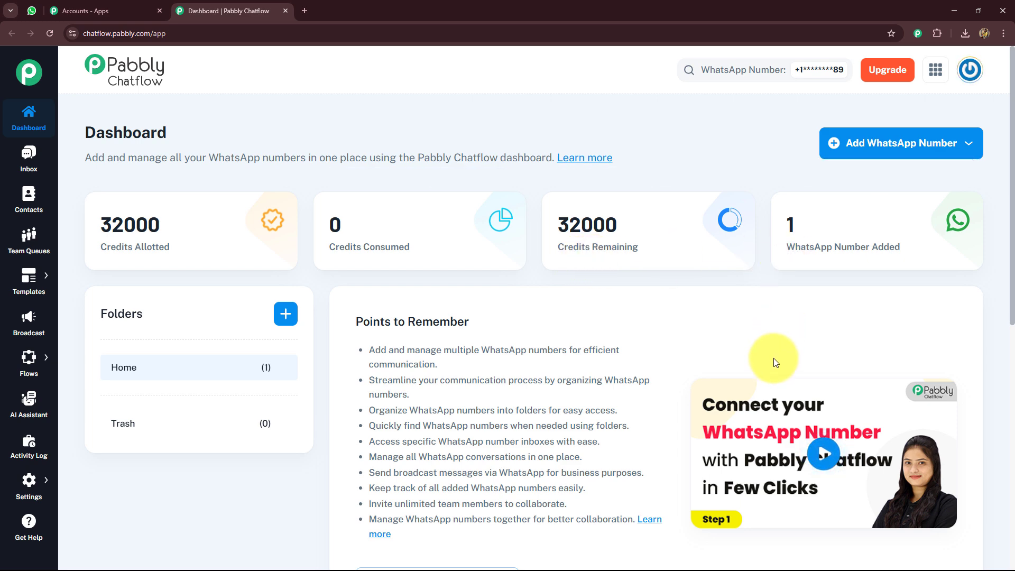
# - Check the available connection methods for adding a WhatsApp number on the dashboard
pyautogui.click(902, 150)
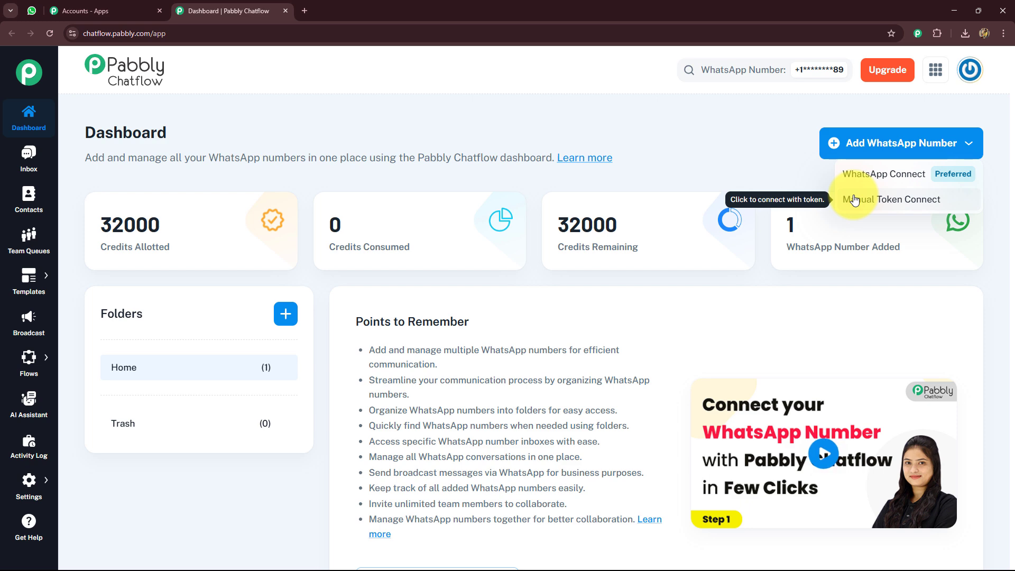
pyautogui.click(795, 166)
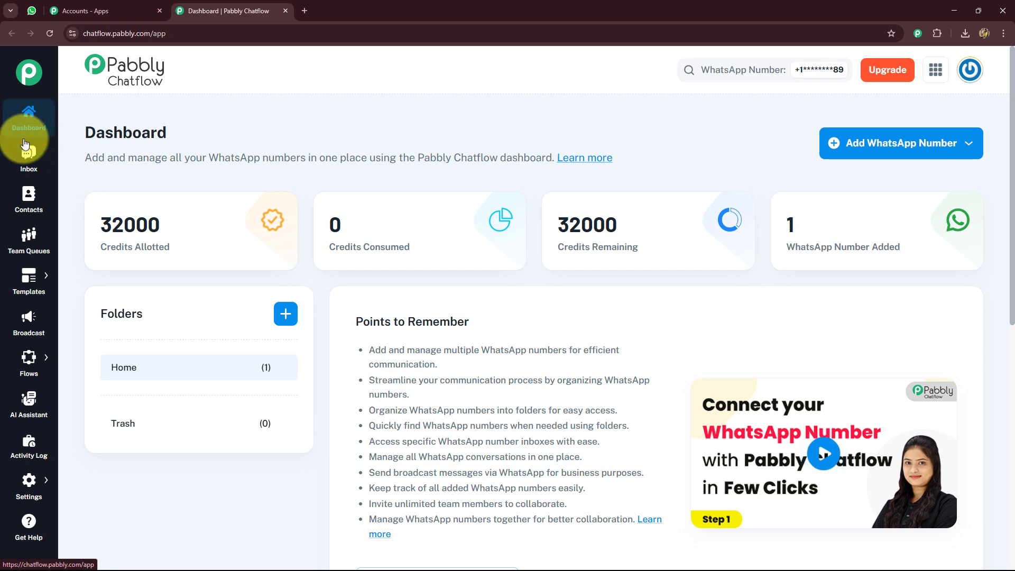
pyautogui.moveTo(42, 485)
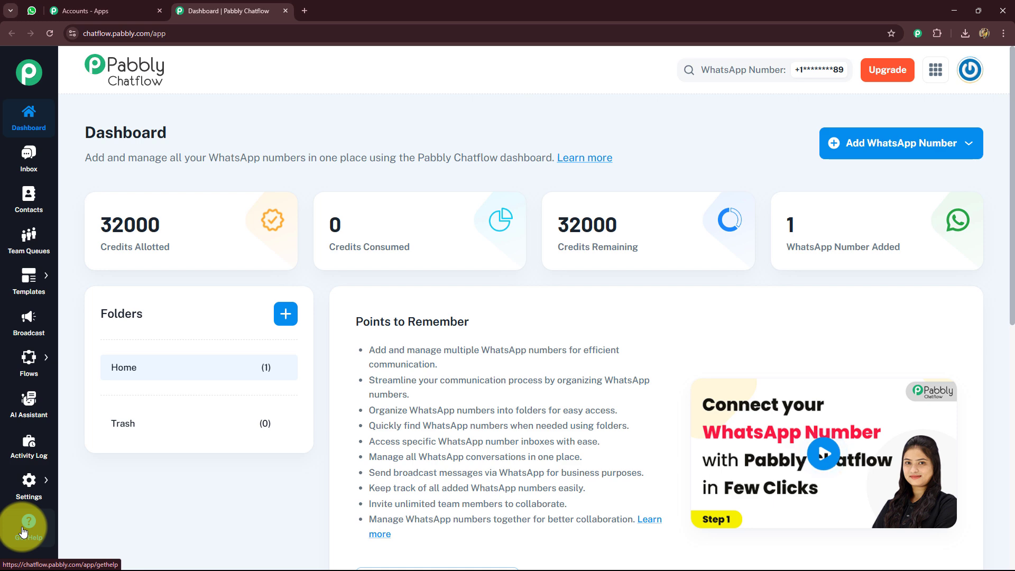
# - Go to the Flow Builder and add a new flow
pyautogui.moveTo(27, 366)
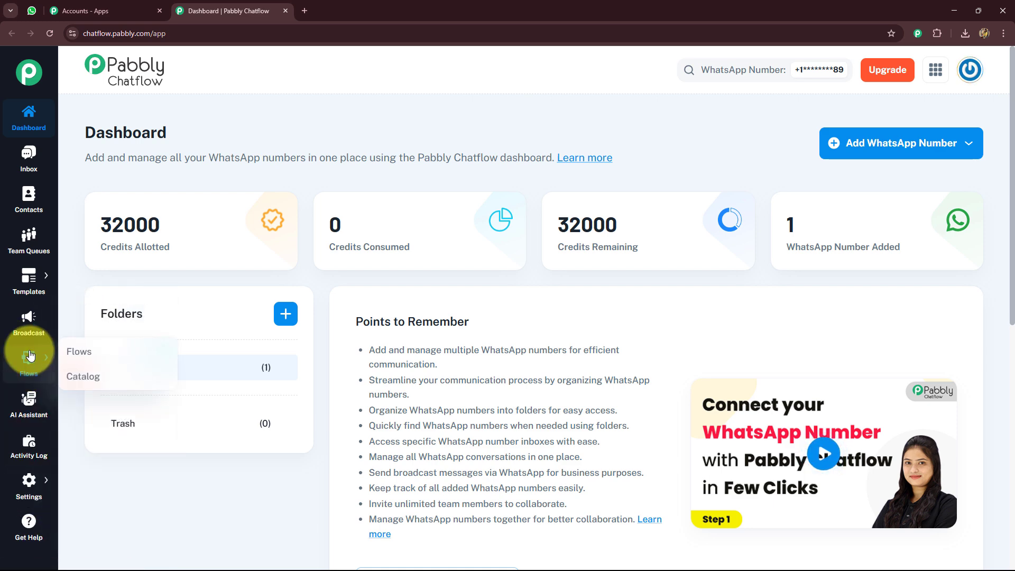
pyautogui.click(77, 352)
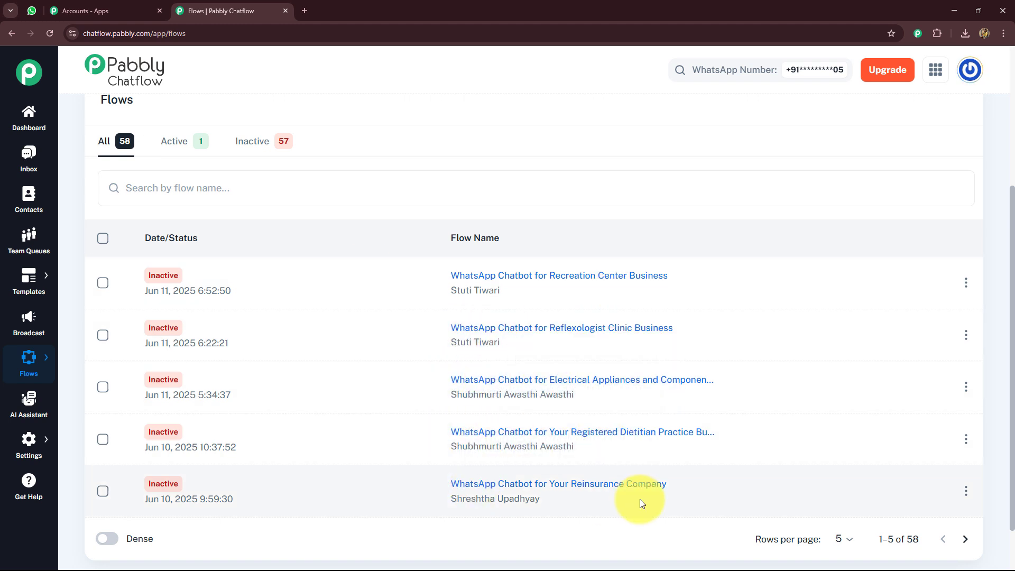
pyautogui.scroll(4, 639, 499)
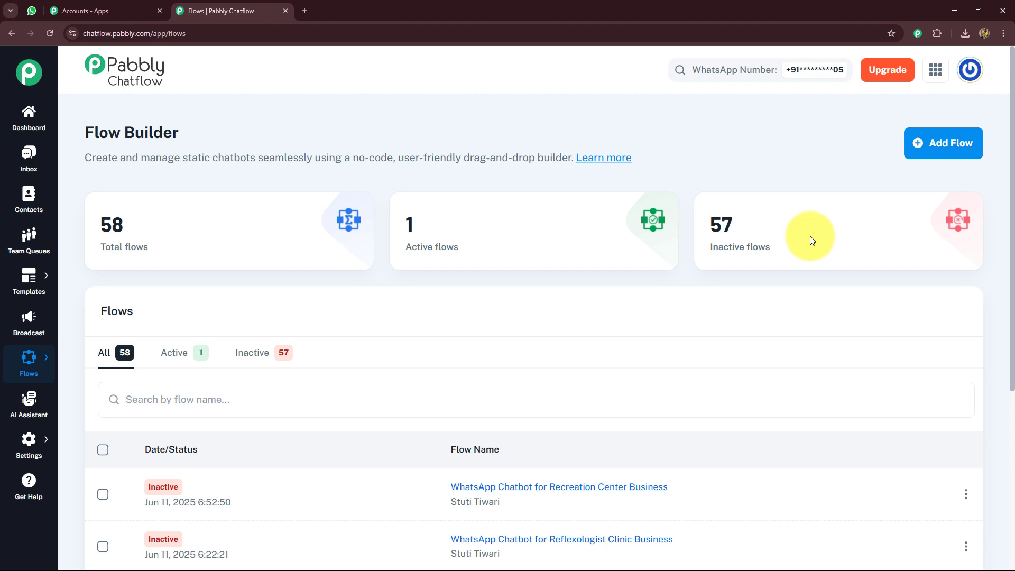
pyautogui.click(926, 152)
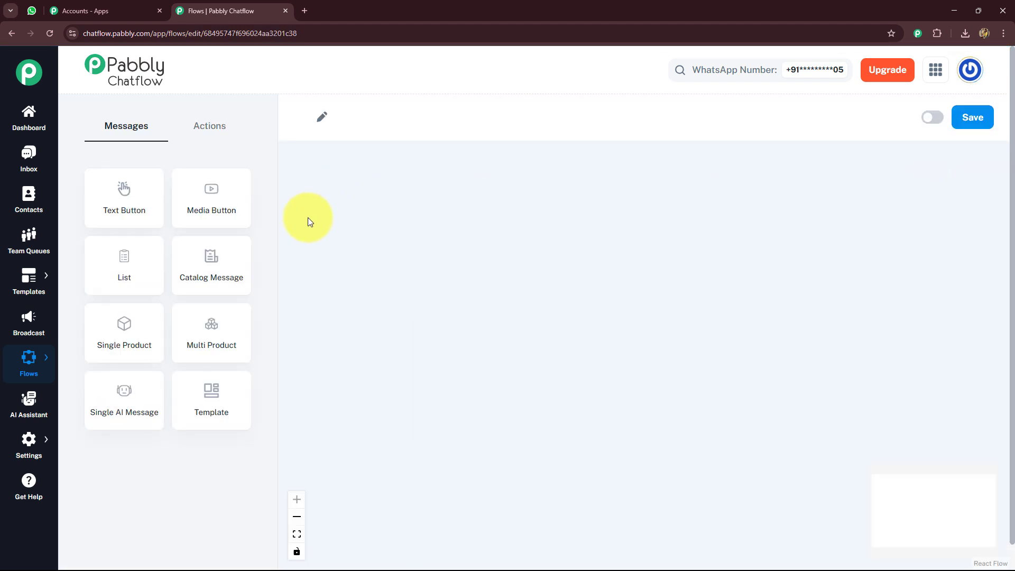
# - Reposition the Flow Start node on the canvas and name the flow "WhatsApp Chatbot for Your Roof Inspection Business"
pyautogui.moveTo(363, 236); pyautogui.dragTo(333, 187)
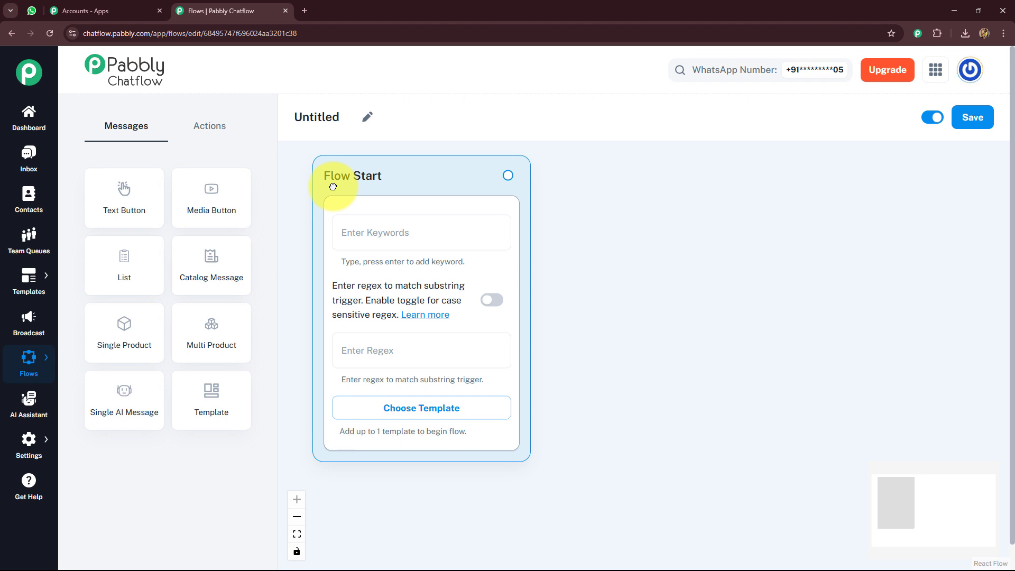
pyautogui.click(369, 117)
pyautogui.press('BackSpace')
pyautogui.write('WhatsApp Chatbot for Your Roof Inspection Business')
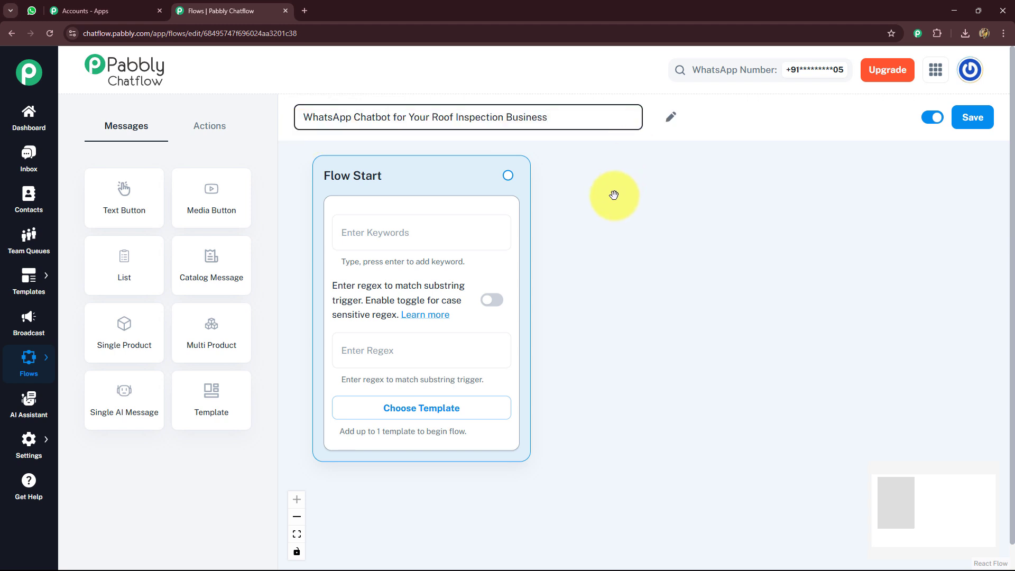
pyautogui.click(612, 197)
pyautogui.moveTo(292, 121); pyautogui.dragTo(595, 136)
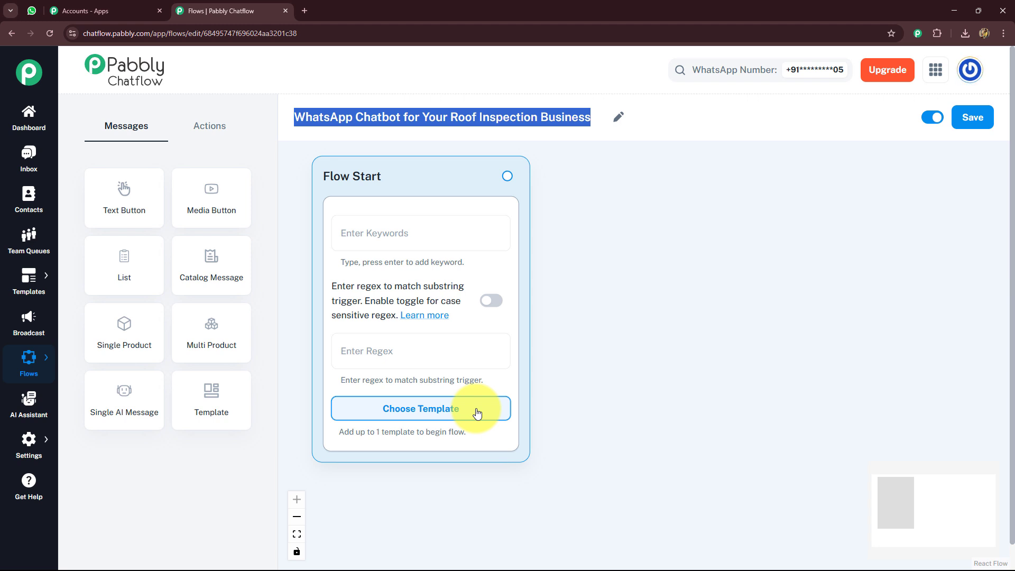
# - Set the Flow Start node's regex trigger to [\s\S]+, leaving the keywords empty
pyautogui.click(365, 239)
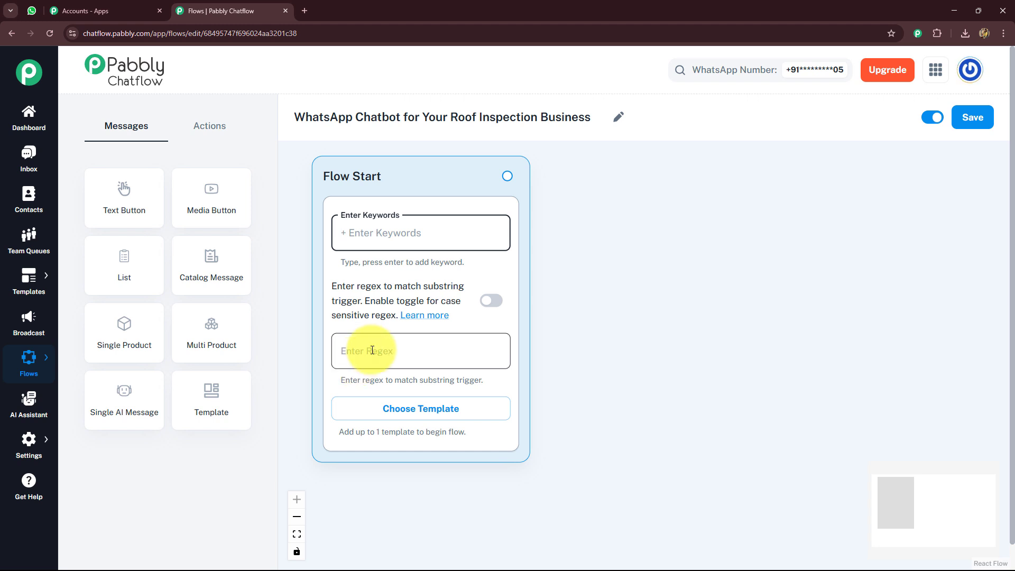
pyautogui.click(372, 350)
pyautogui.write('[\\s\\S]+')
pyautogui.click(667, 374)
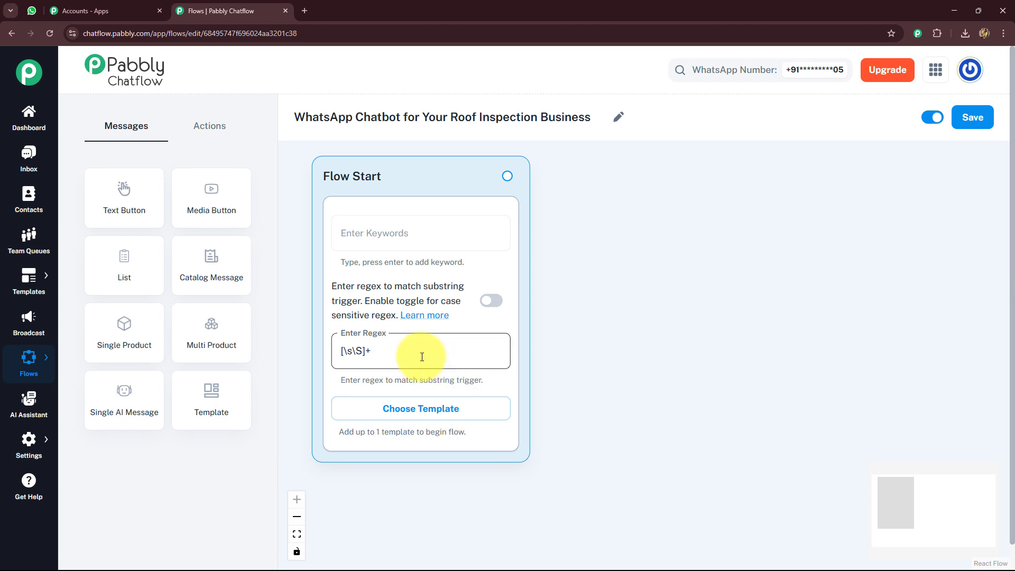
# - Add a text button message node beside Flow Start, connected to the Flow Start output
pyautogui.moveTo(617, 323); pyautogui.dragTo(571, 343)
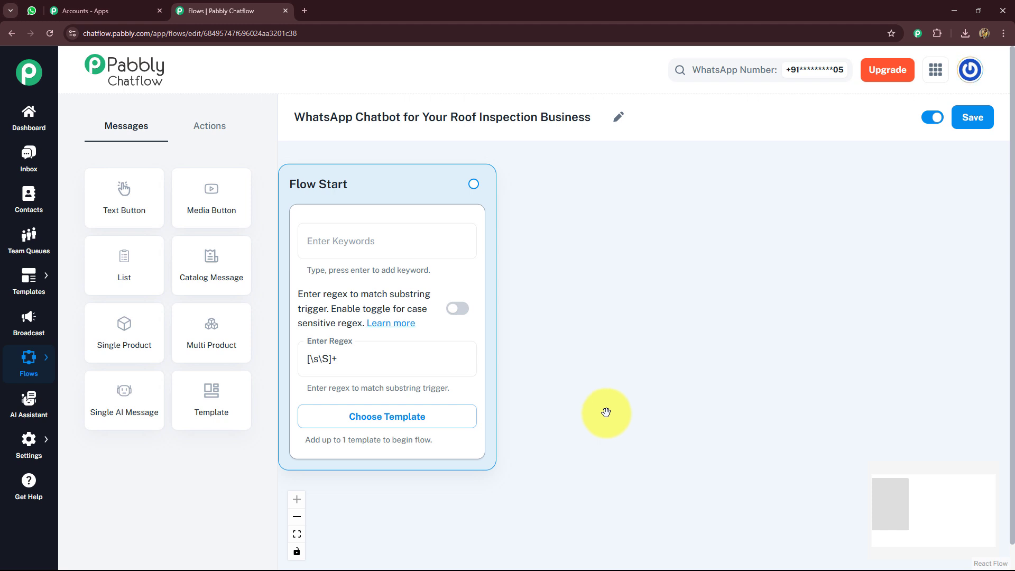
pyautogui.moveTo(473, 184); pyautogui.dragTo(663, 197)
pyautogui.click(542, 262)
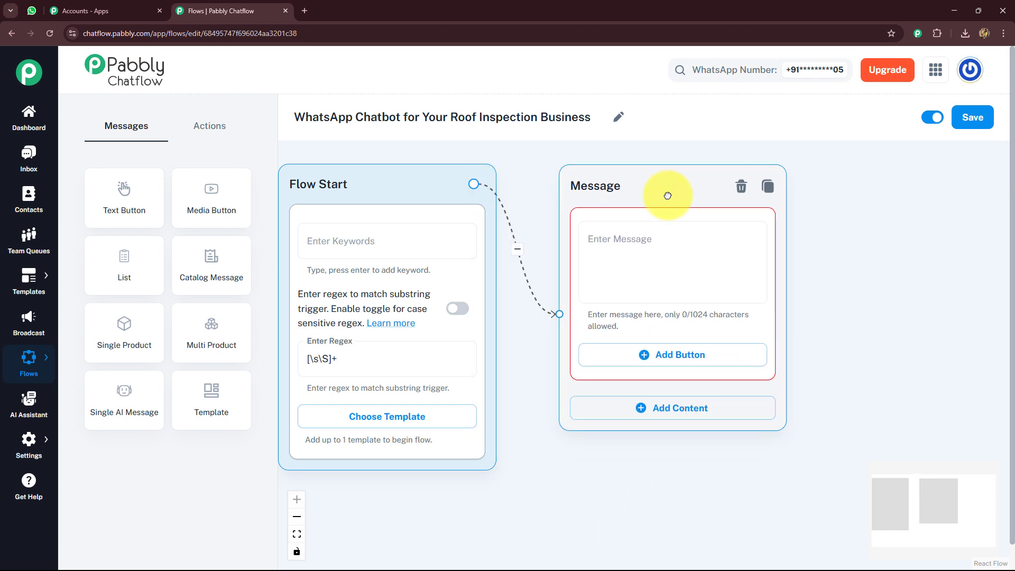
# - Enter the message node's text "👋 Hi! Welcome to *SkySafe Roof Inspections*. How can we assist you today?"
pyautogui.moveTo(844, 229); pyautogui.dragTo(711, 239)
pyautogui.click(527, 249)
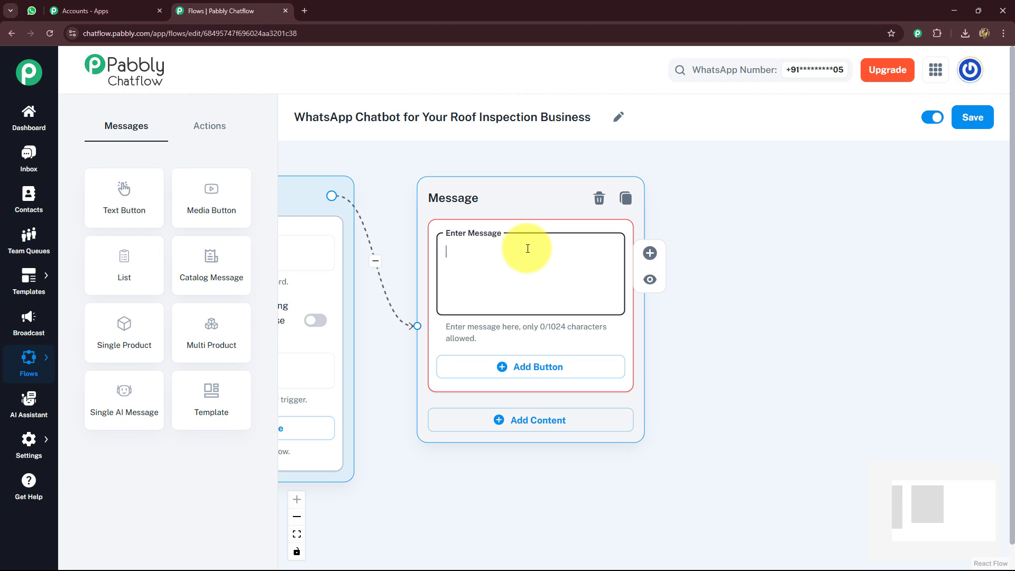
pyautogui.write('👋 Hi! Welcome to *SkySafe Roof Inspections*. How can we assist you today?')
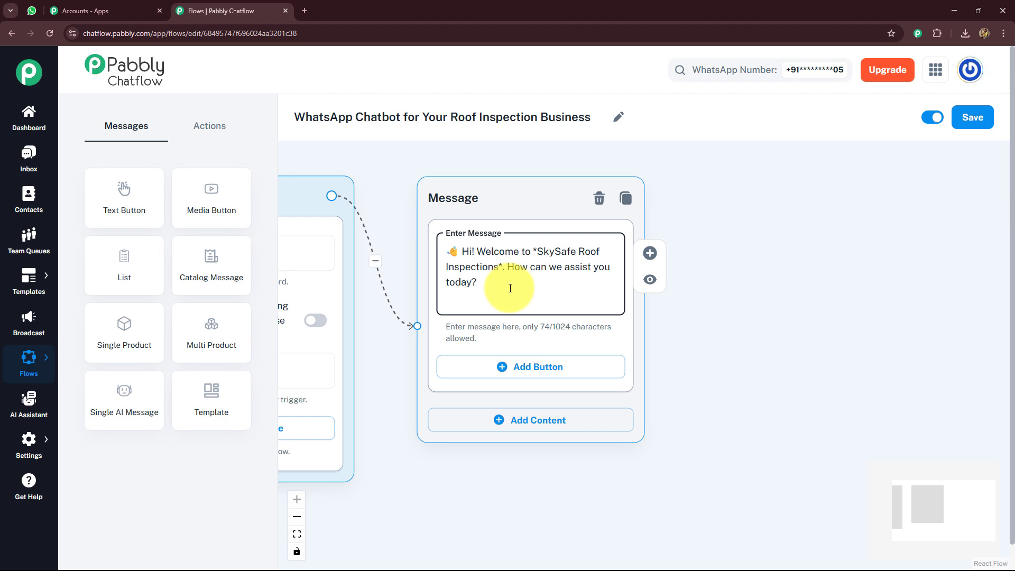
pyautogui.moveTo(718, 327); pyautogui.dragTo(676, 323)
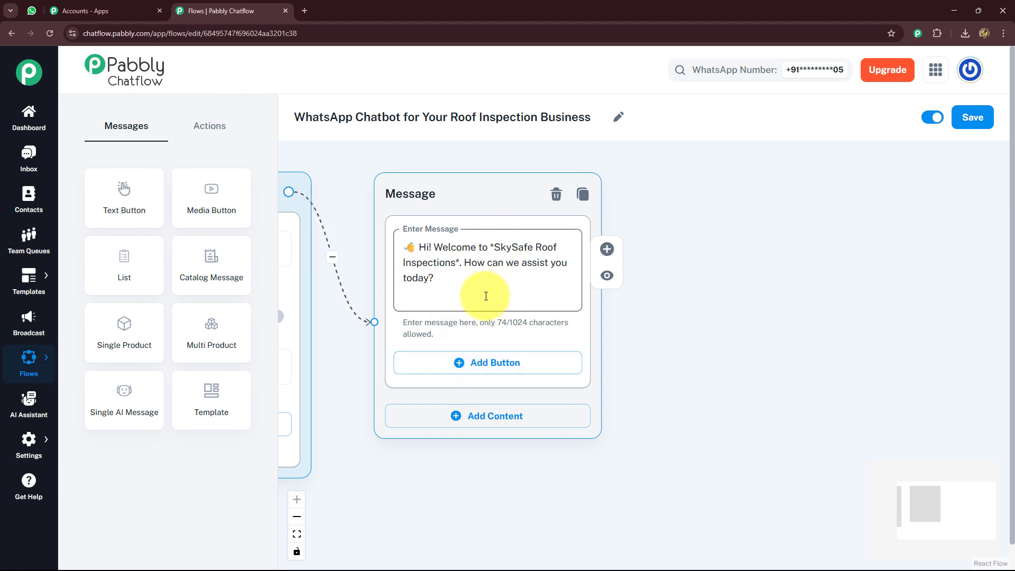
# - Add three reply buttons to the welcome message node
pyautogui.moveTo(736, 404); pyautogui.dragTo(708, 366)
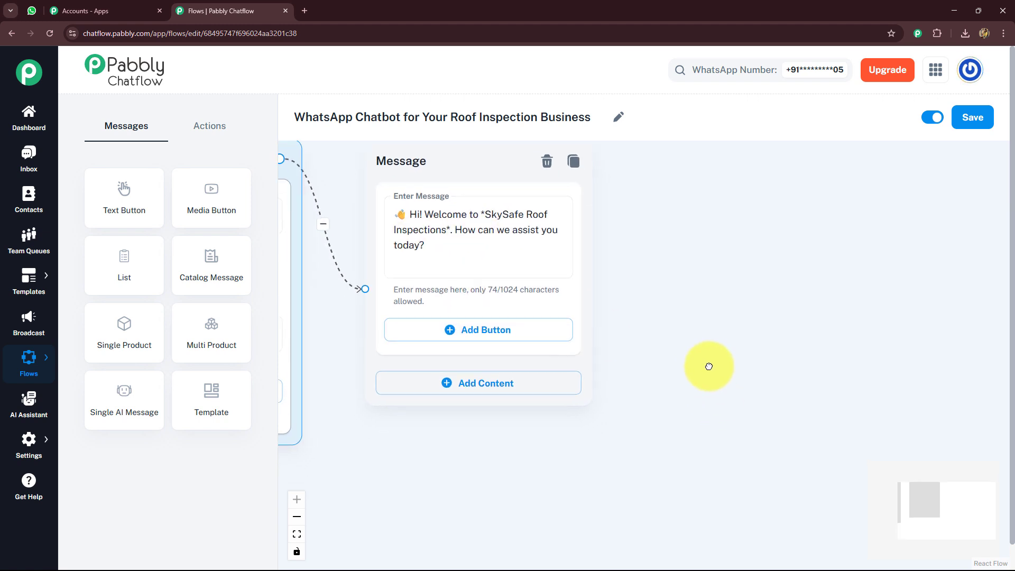
pyautogui.click(517, 327)
pyautogui.click(479, 400)
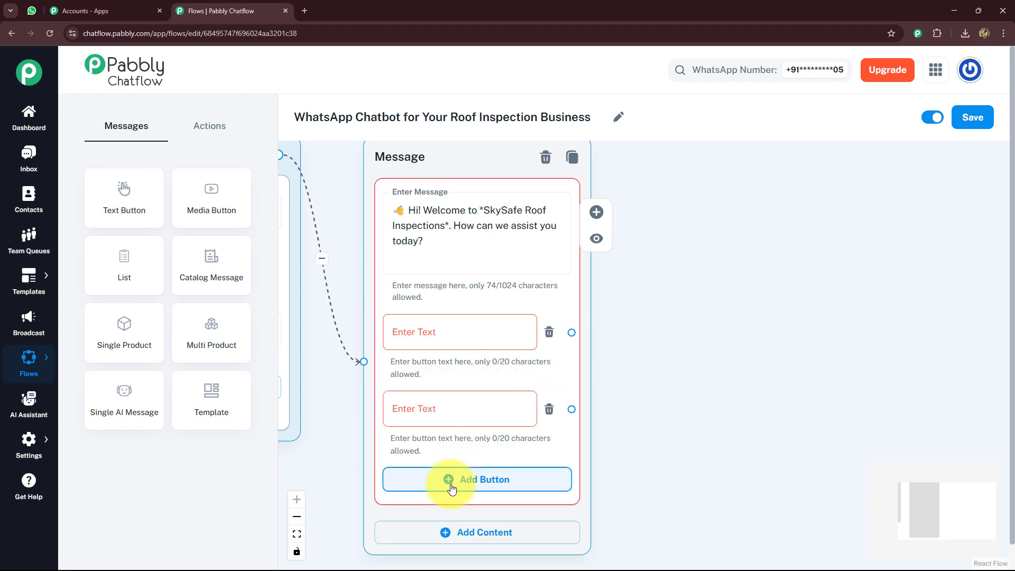
pyautogui.click(452, 478)
pyautogui.scroll(-1, 670, 394)
# - Label the welcome message's three buttons "🏠 Book Inspection", "📦 View Packages" and "❓ FAQs"
pyautogui.click(426, 286)
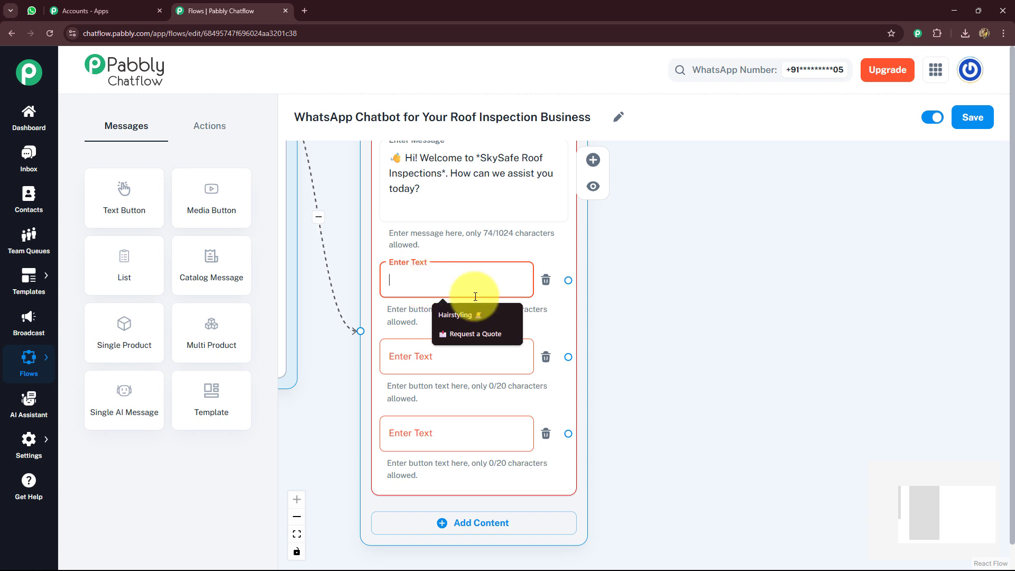
pyautogui.write('🏠 Book Inspection')
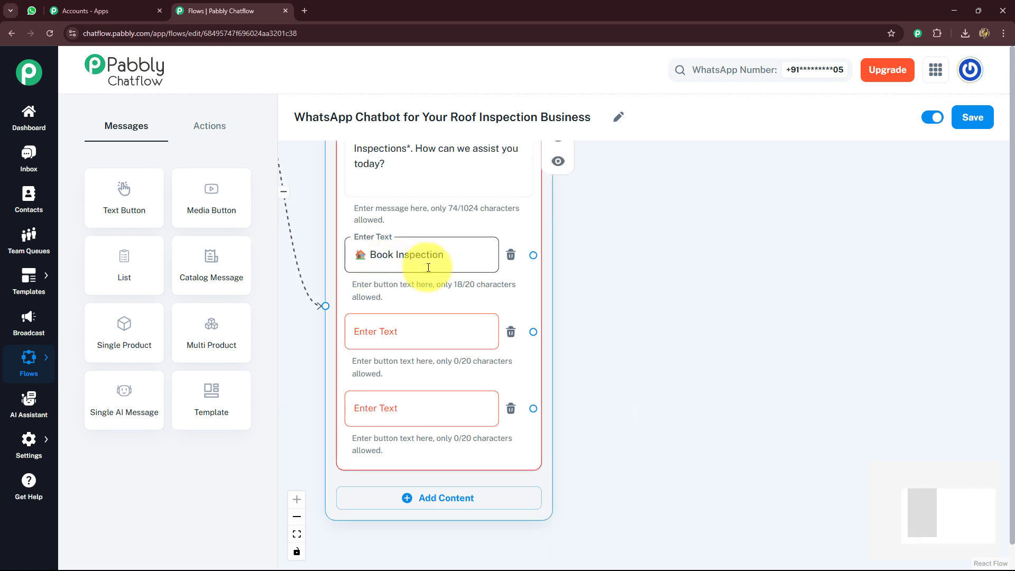
pyautogui.click(403, 335)
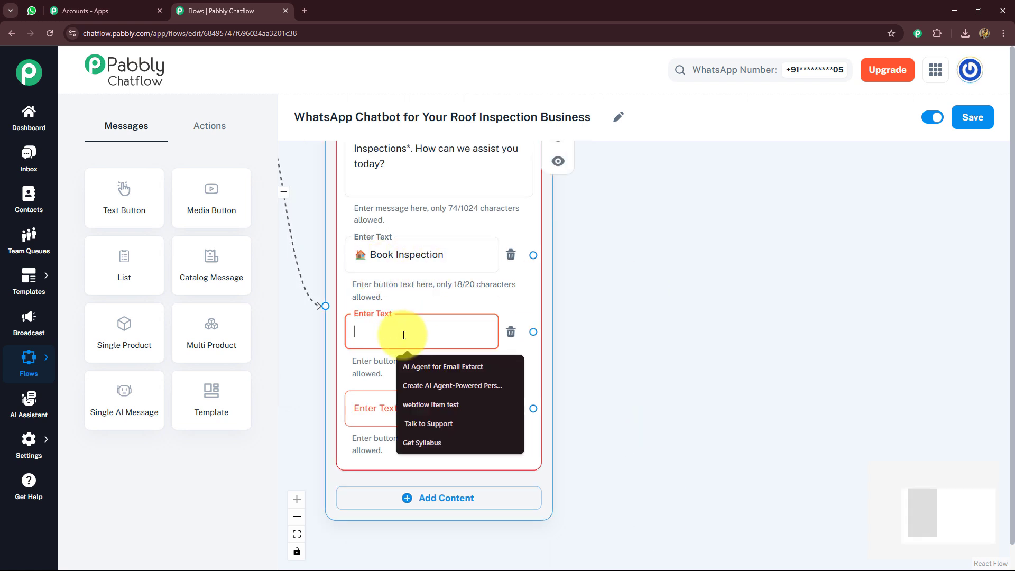
pyautogui.write('📦 View Packages')
pyautogui.scroll(-1, 581, 391)
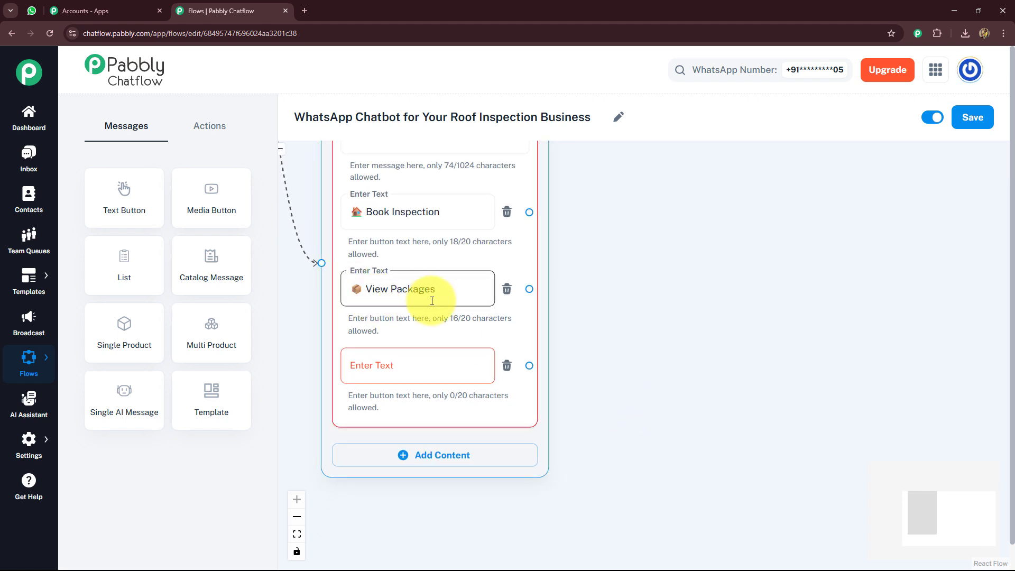
pyautogui.scroll(-1, 567, 363)
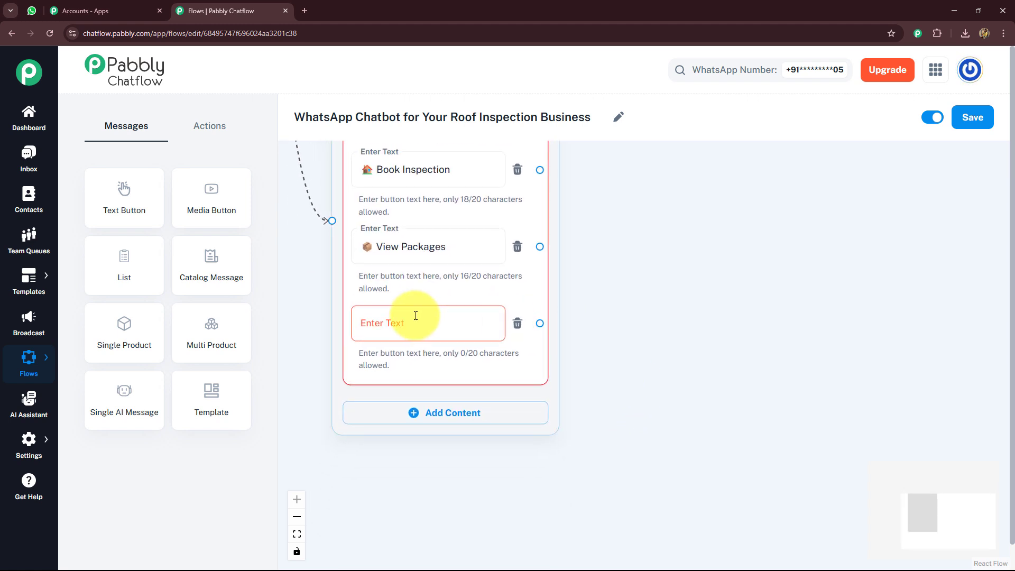
pyautogui.click(416, 316)
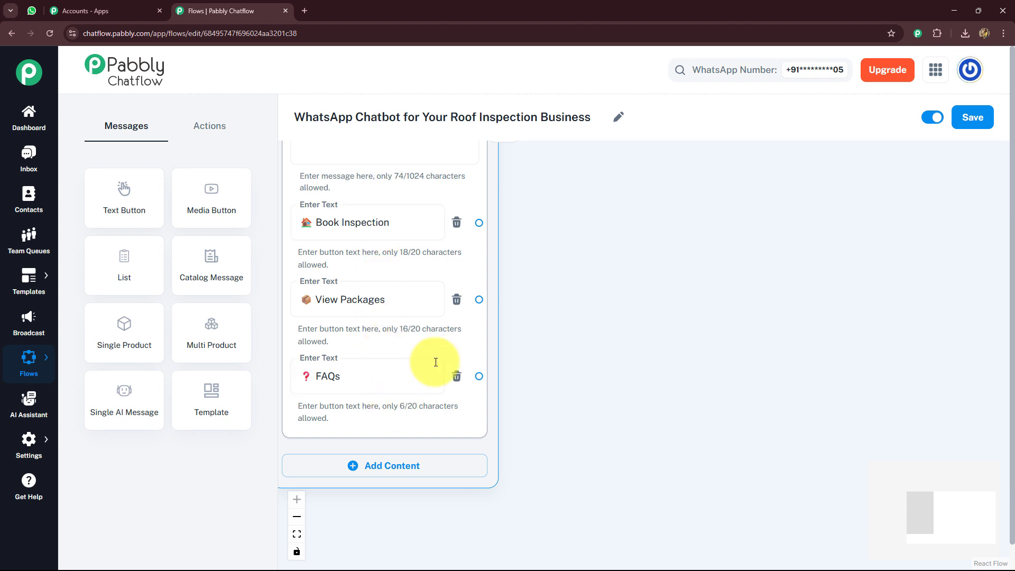
# - Add an Ask Question node beside the welcome message and connect the Book Inspection button to it
pyautogui.click(644, 253)
pyautogui.moveTo(644, 252); pyautogui.dragTo(684, 329)
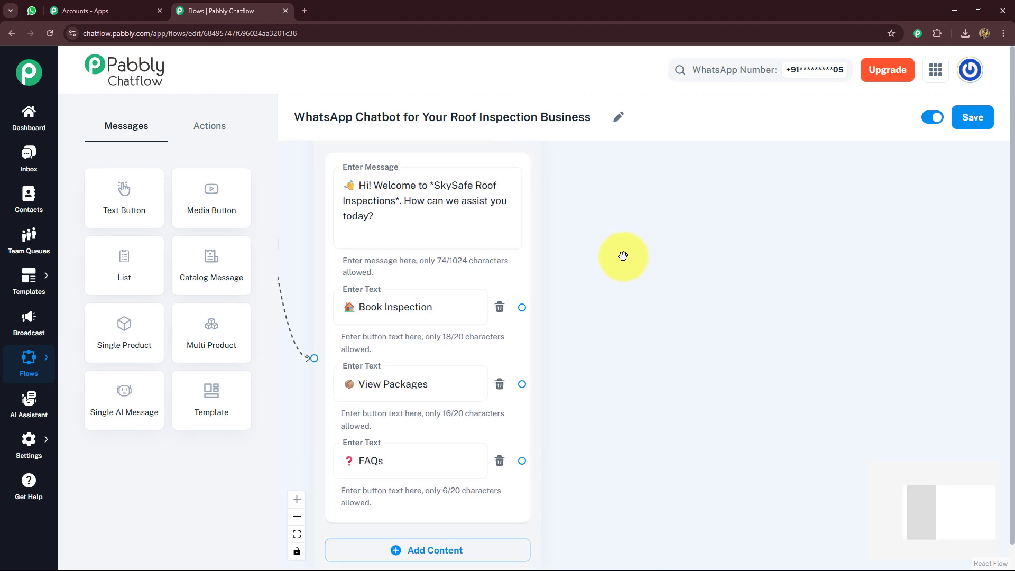
pyautogui.moveTo(639, 324)
pyautogui.mouseDown()
pyautogui.moveTo(594, 324)
pyautogui.moveTo(636, 336)
pyautogui.mouseUp()
pyautogui.click(321, 305)
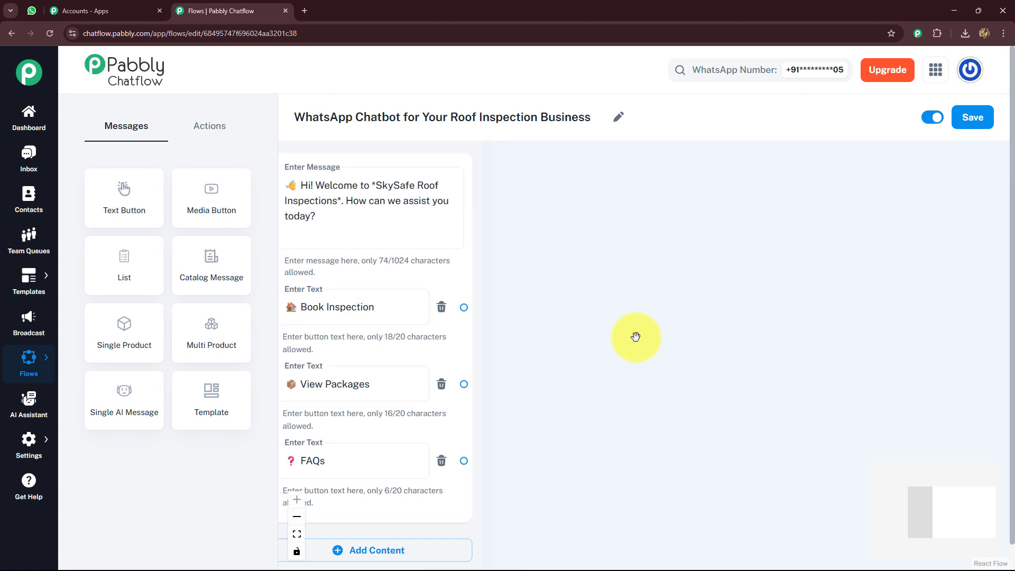
pyautogui.click(462, 306)
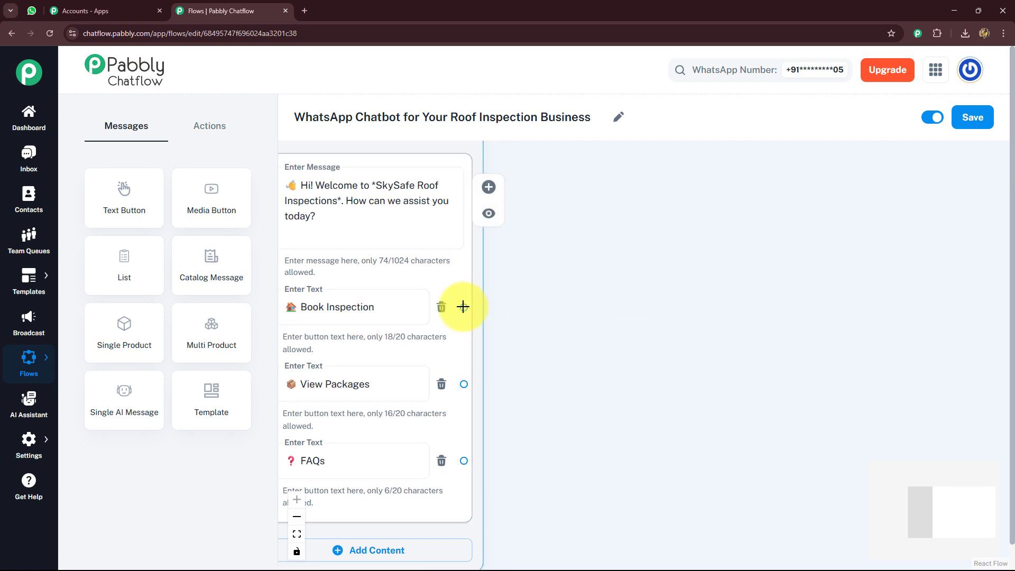
pyautogui.click(209, 126)
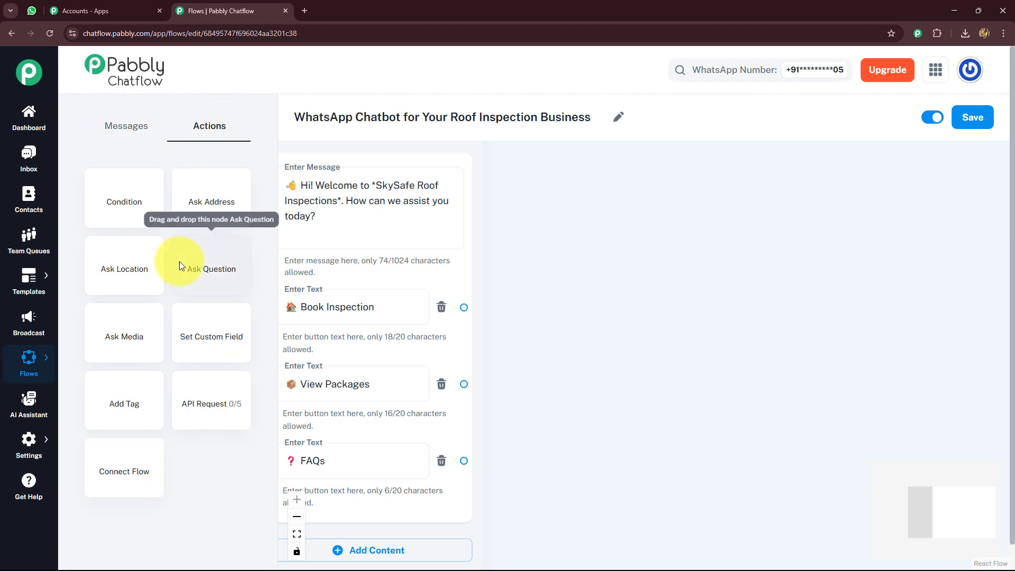
pyautogui.moveTo(232, 264); pyautogui.dragTo(592, 341)
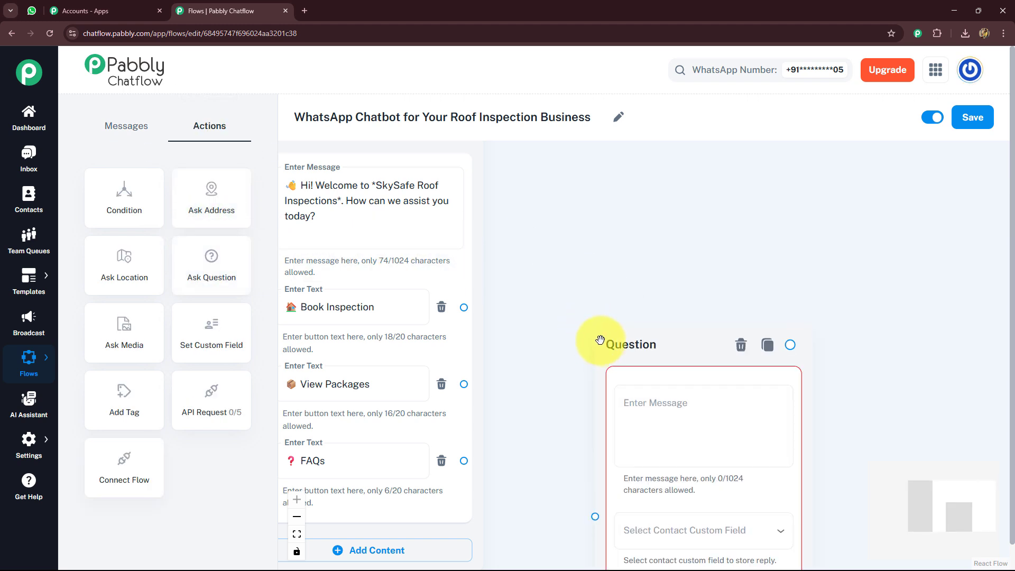
pyautogui.moveTo(464, 307); pyautogui.dragTo(583, 411)
pyautogui.moveTo(589, 246); pyautogui.dragTo(530, 188)
# - Enter the question text "📝 Let’s get your inspection scheduled. Please share the following:" with "1. *Full Name*" on a separate line below
pyautogui.click(567, 243)
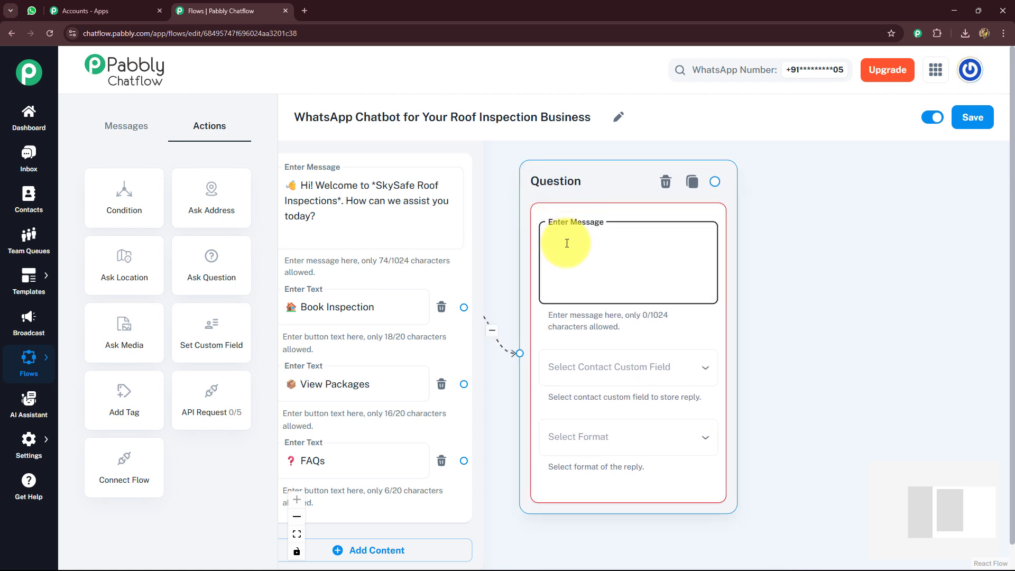
pyautogui.write('📝 Let’s get your inspection scheduled. Please share the following:')
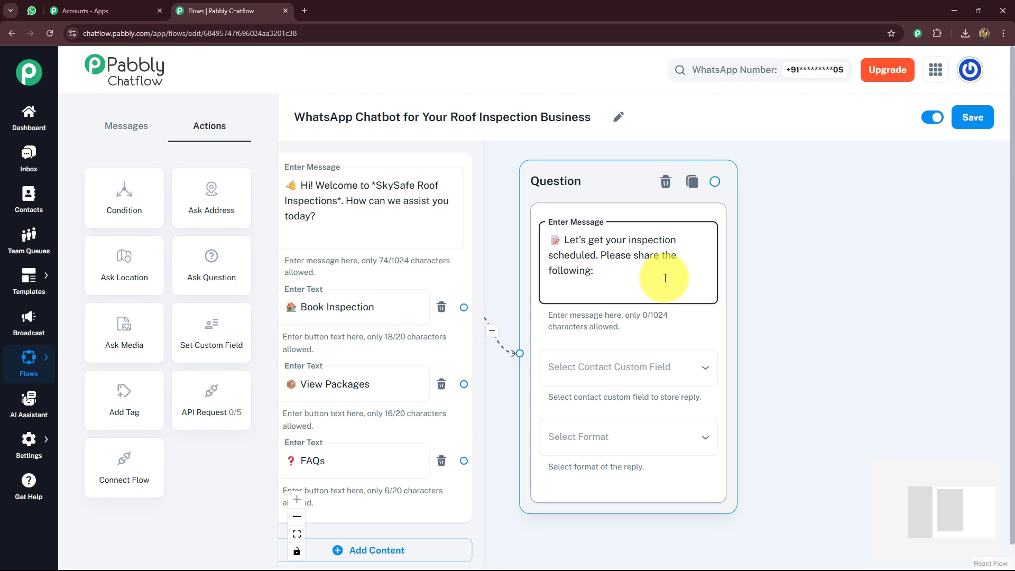
pyautogui.press('Return')
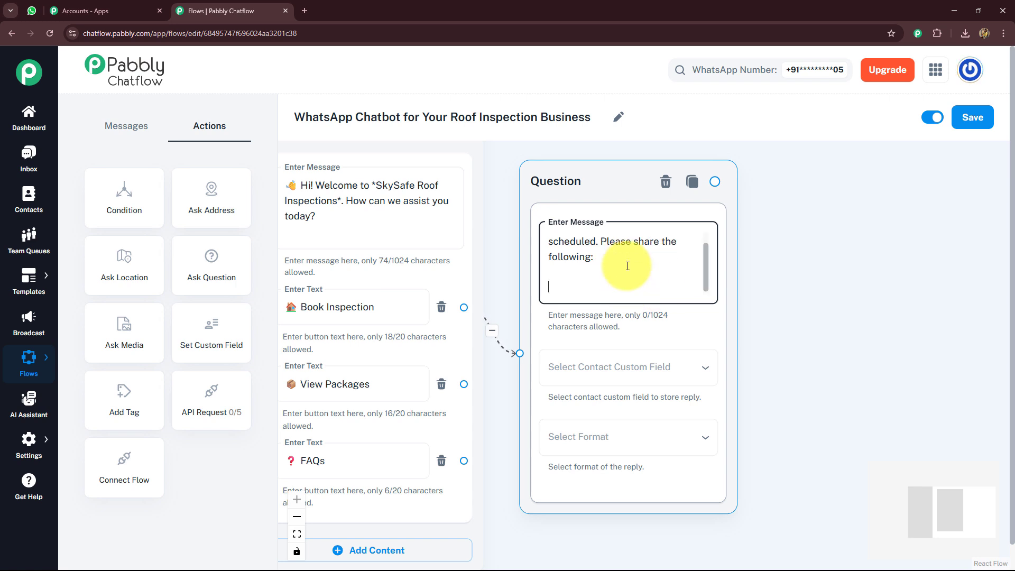
pyautogui.write('1. * Full Name*')
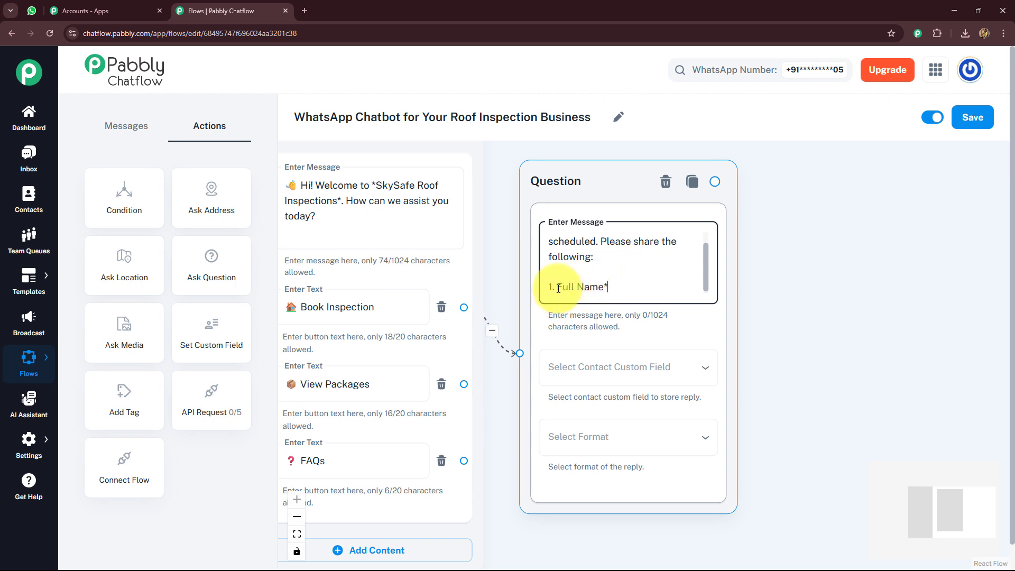
pyautogui.write('*')
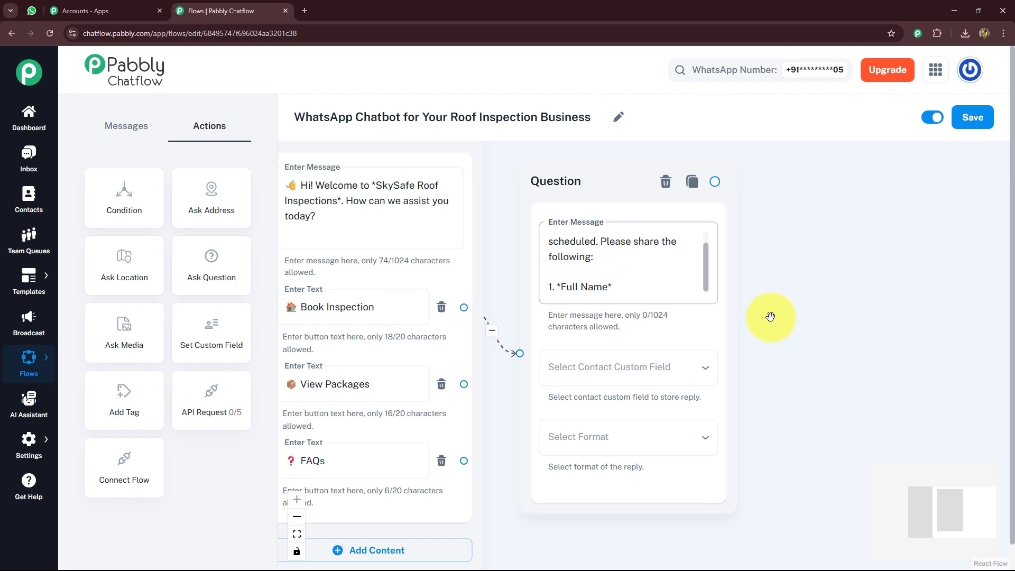
# - Store the question's reply in the FullName contact custom field and set the reply format to Text
pyautogui.moveTo(751, 326); pyautogui.dragTo(669, 314)
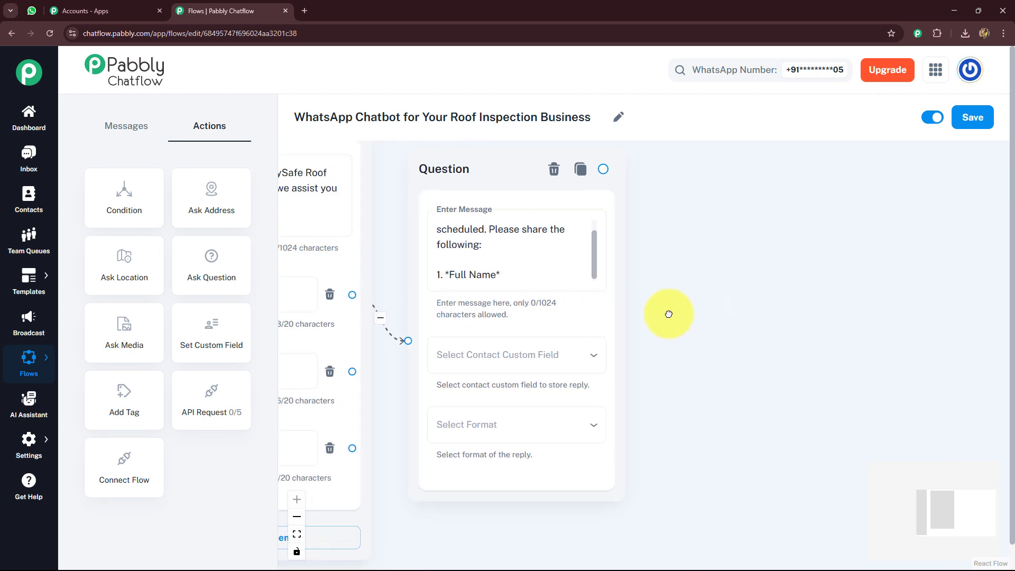
pyautogui.click(535, 361)
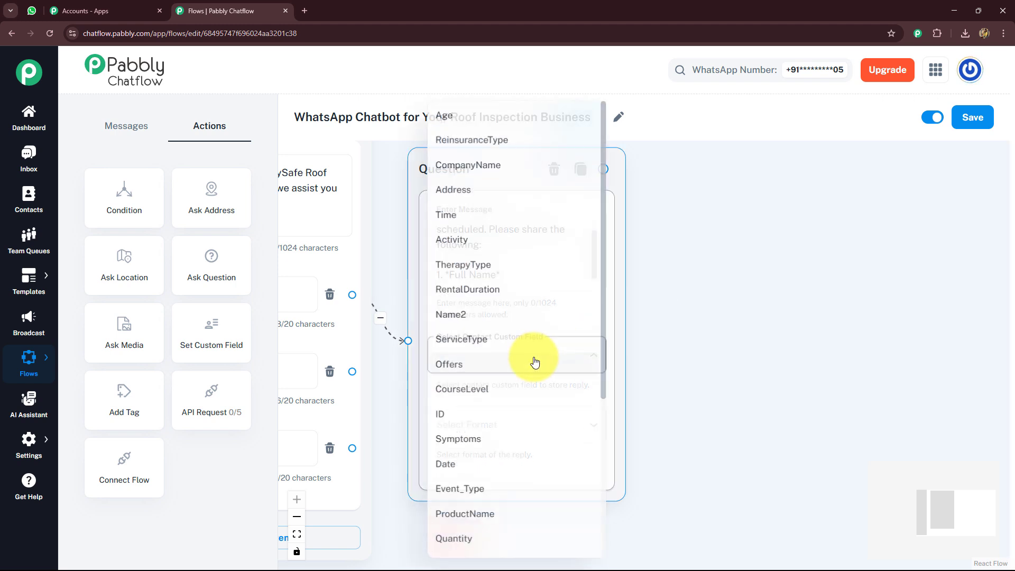
pyautogui.scroll(-5, 481, 501)
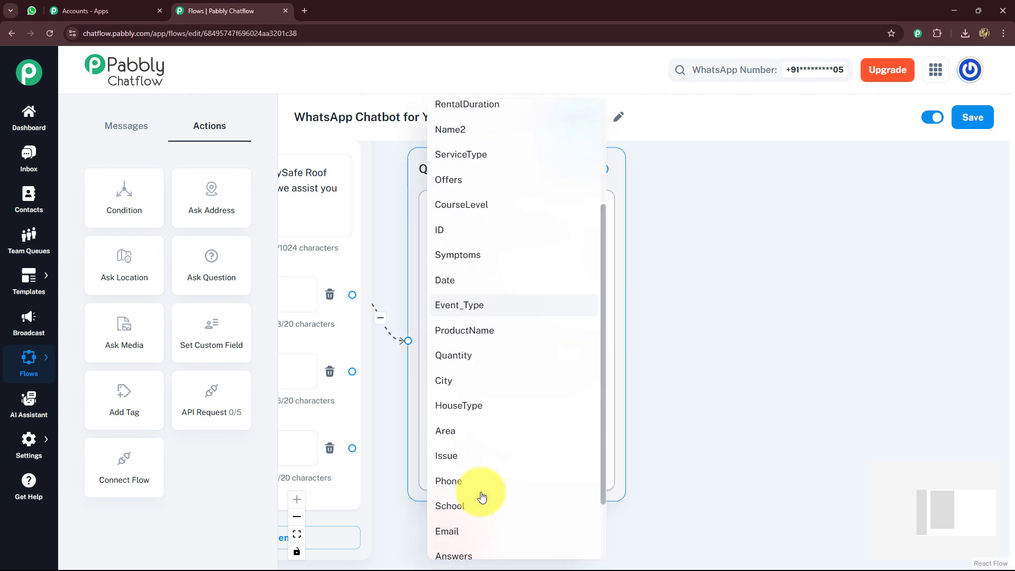
pyautogui.click(547, 520)
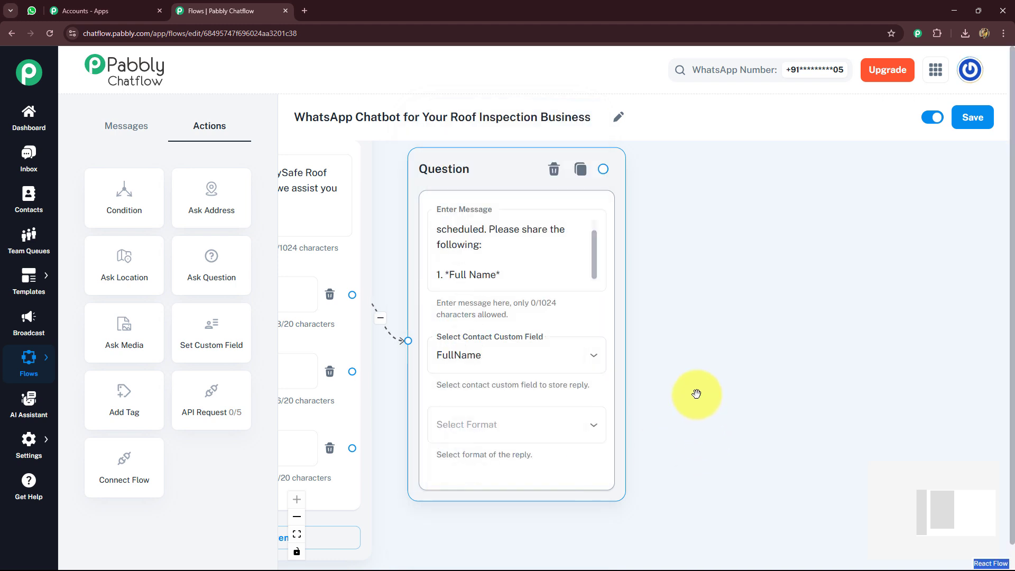
pyautogui.click(462, 427)
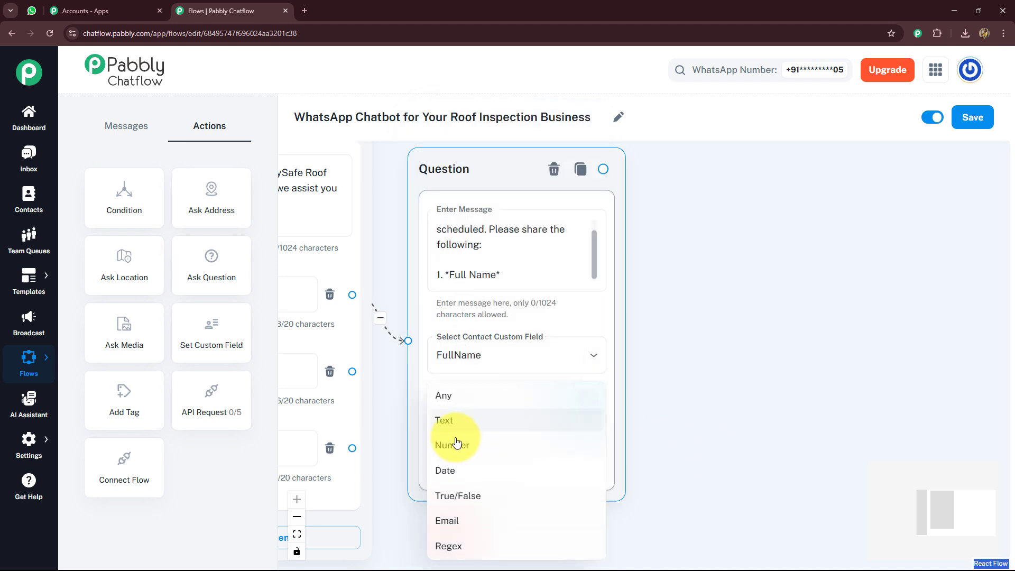
pyautogui.click(534, 419)
# - Examine the question's attempt number and validation message fields, and the settings entry for contact custom fields
pyautogui.scroll(-3, 713, 402)
pyautogui.click(480, 403)
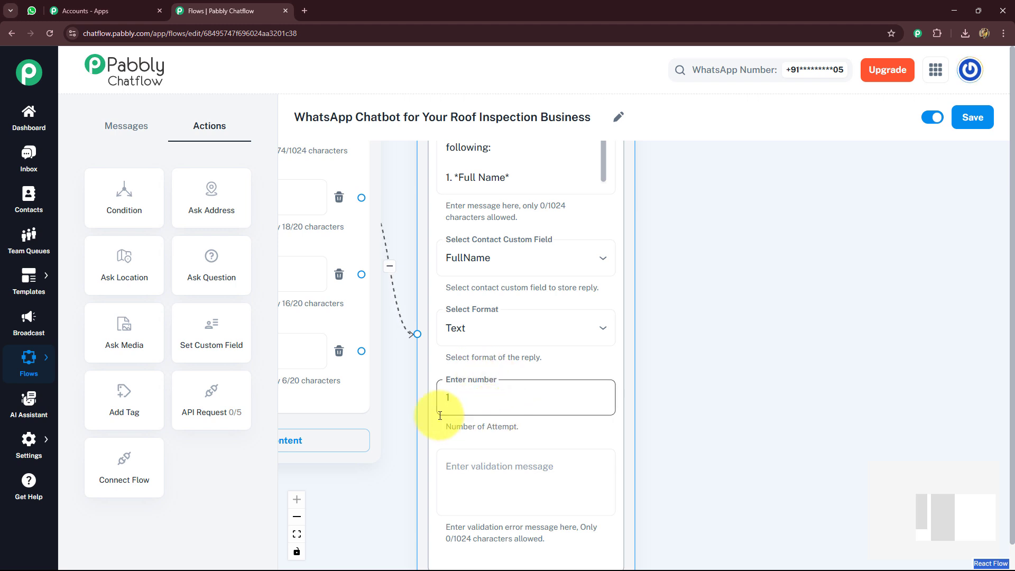
pyautogui.click(459, 480)
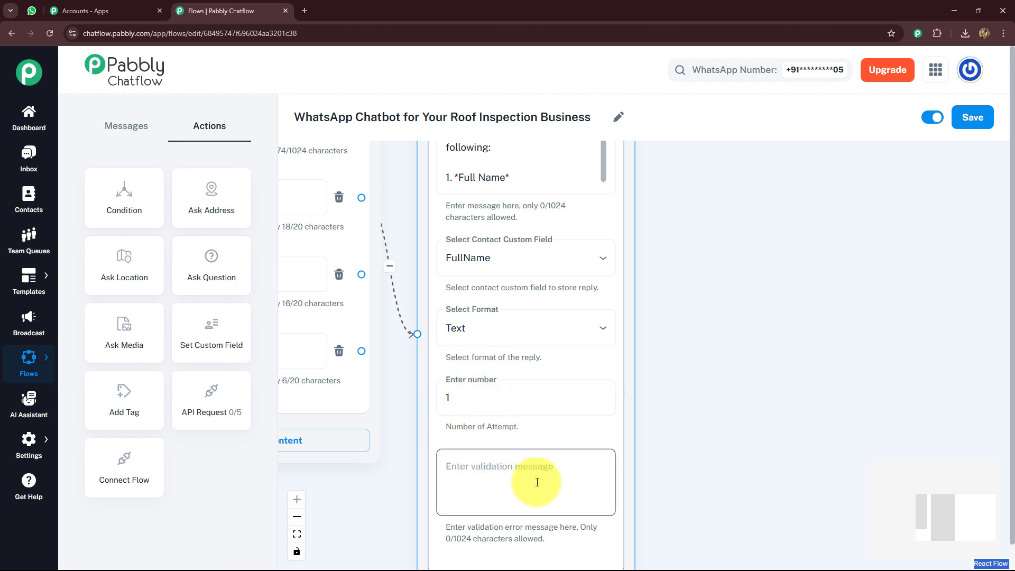
pyautogui.moveTo(747, 350); pyautogui.dragTo(752, 401)
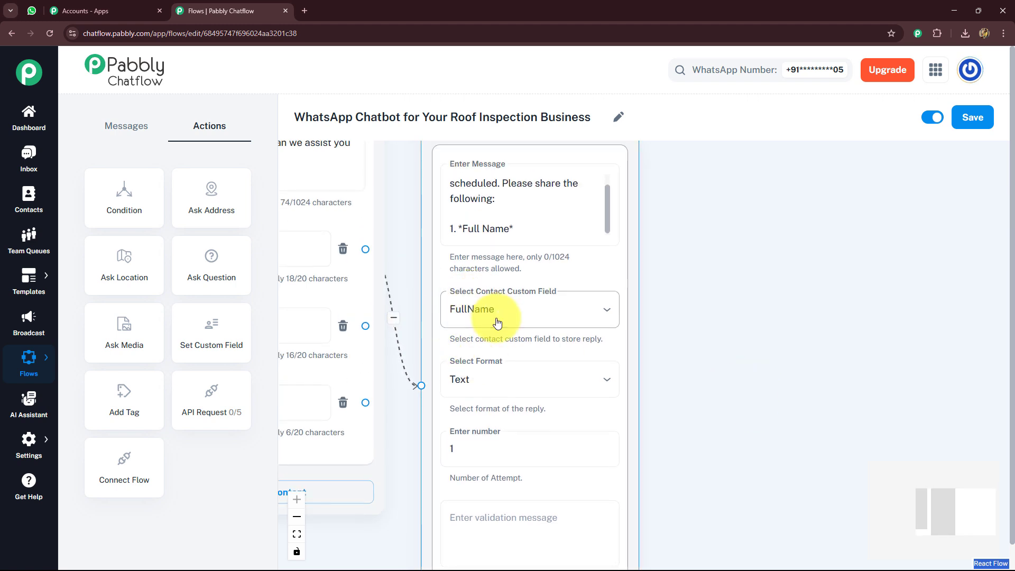
pyautogui.moveTo(33, 451)
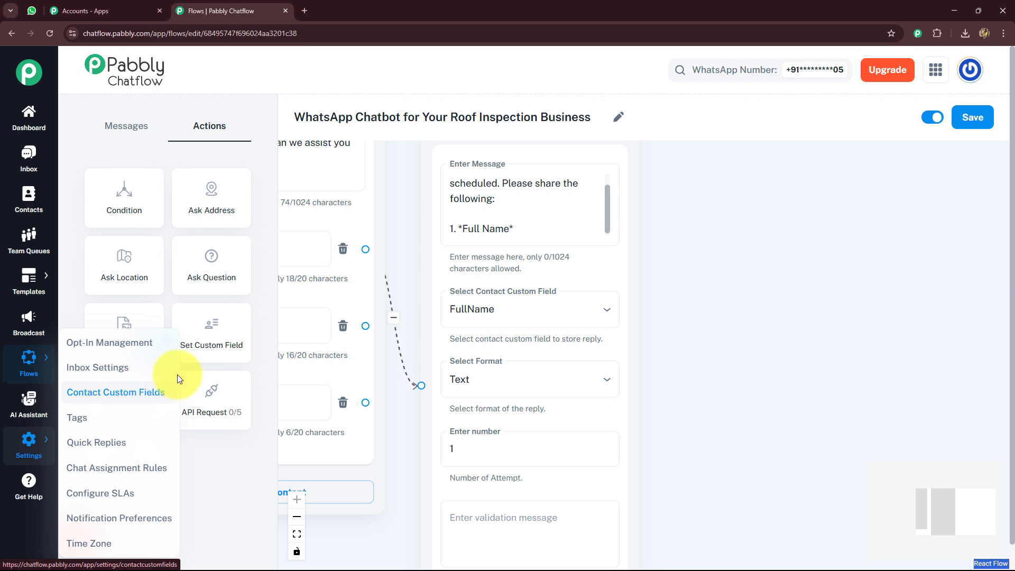
pyautogui.moveTo(798, 399); pyautogui.dragTo(692, 386)
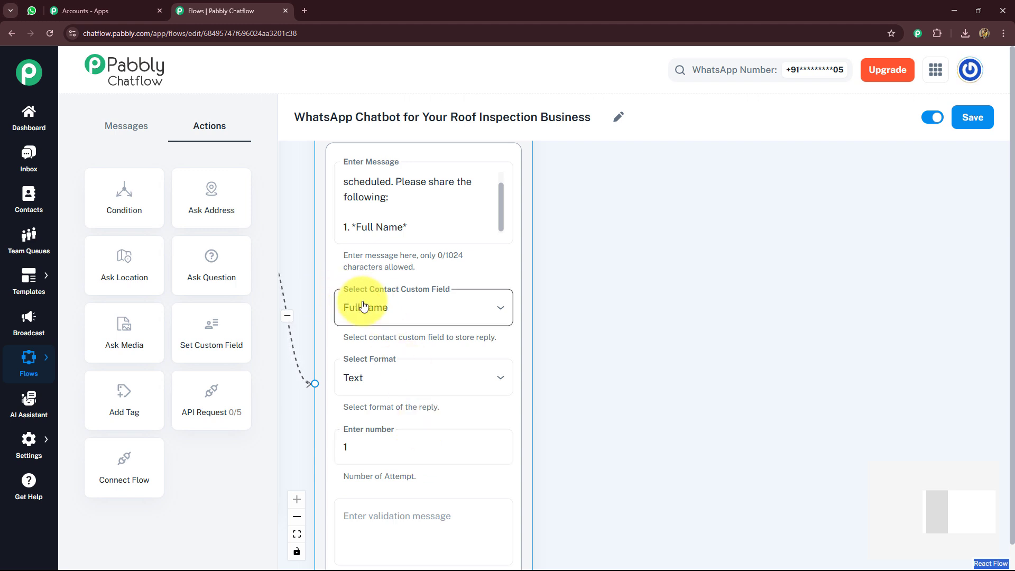
pyautogui.click(600, 472)
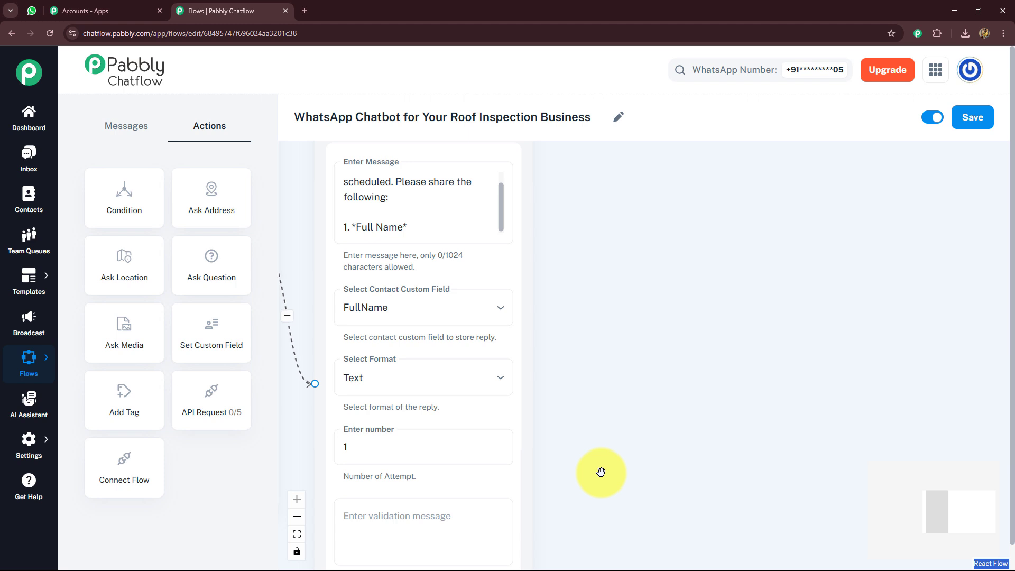
# - Add a second Ask Question node beside the full name question and connect the full name question to it
pyautogui.scroll(-3, 461, 379)
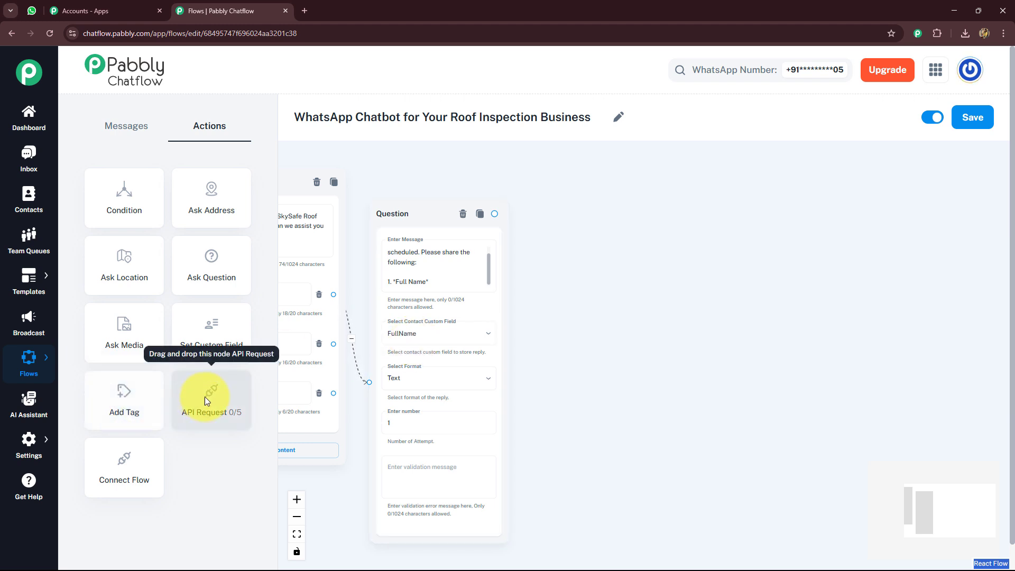
pyautogui.moveTo(601, 394); pyautogui.dragTo(543, 426)
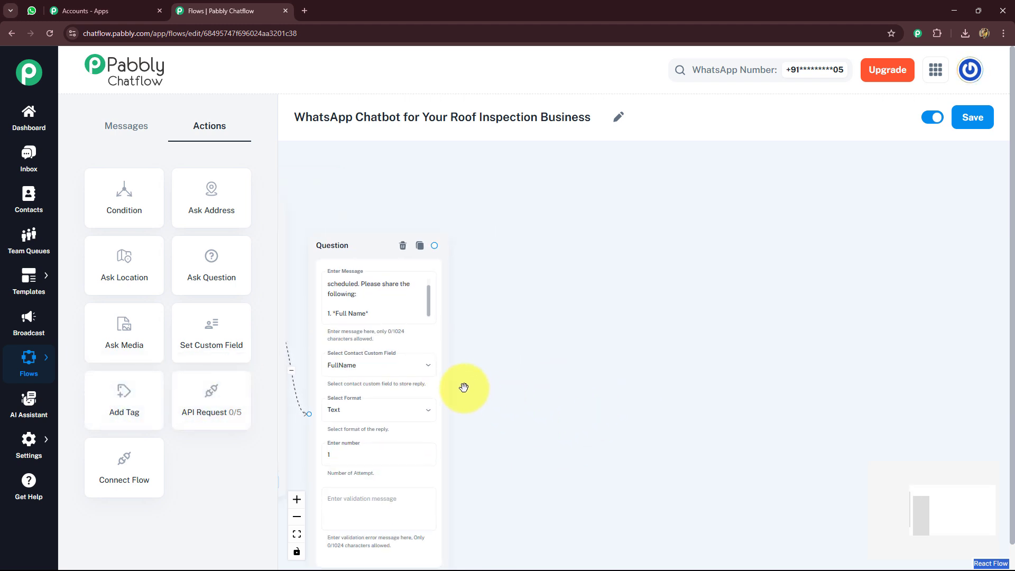
pyautogui.click(435, 246)
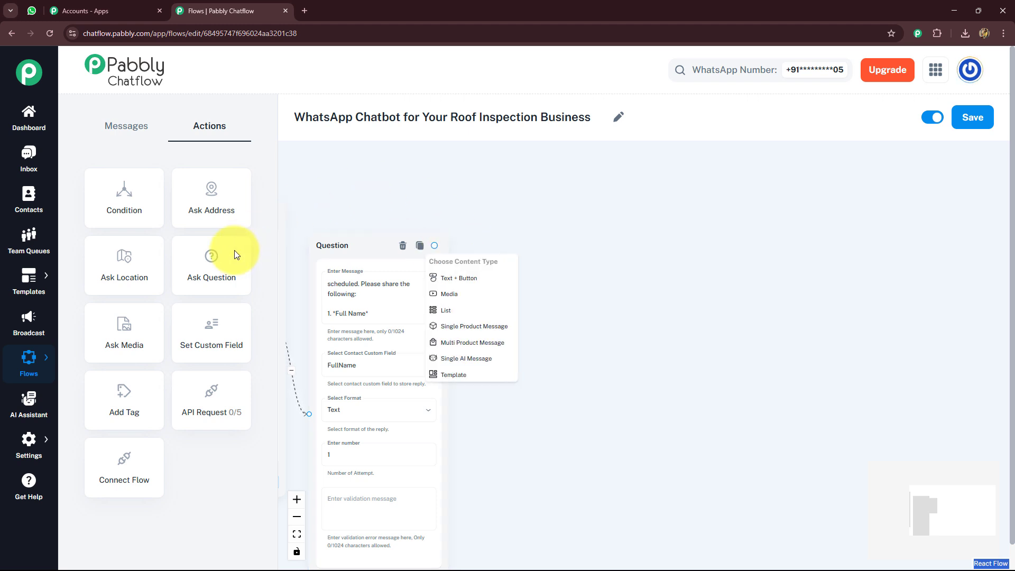
pyautogui.moveTo(233, 256); pyautogui.dragTo(542, 270)
pyautogui.click(523, 251)
pyautogui.moveTo(435, 245); pyautogui.dragTo(493, 355)
# - Enter the new question's message as "Okay, *$FullName*" with "Please share your *Email*" on the line below
pyautogui.click(532, 285)
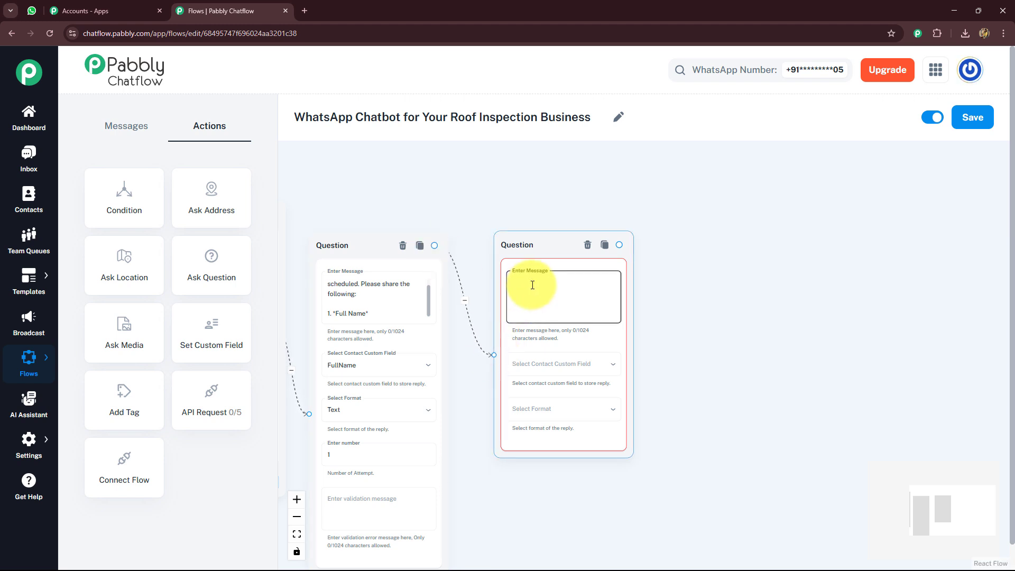
pyautogui.scroll(3, 482, 169)
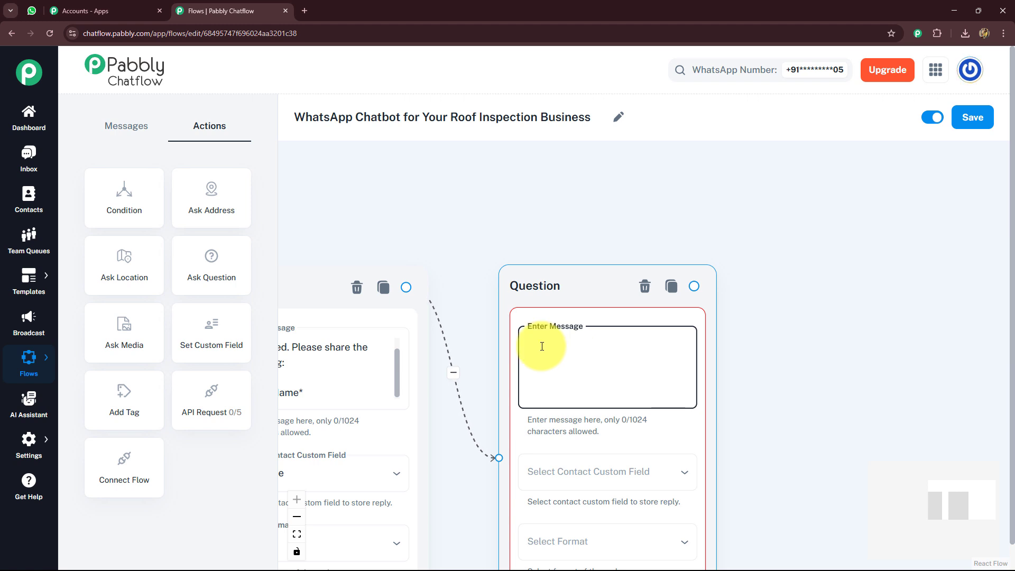
pyautogui.write('Okay, *$FullName*')
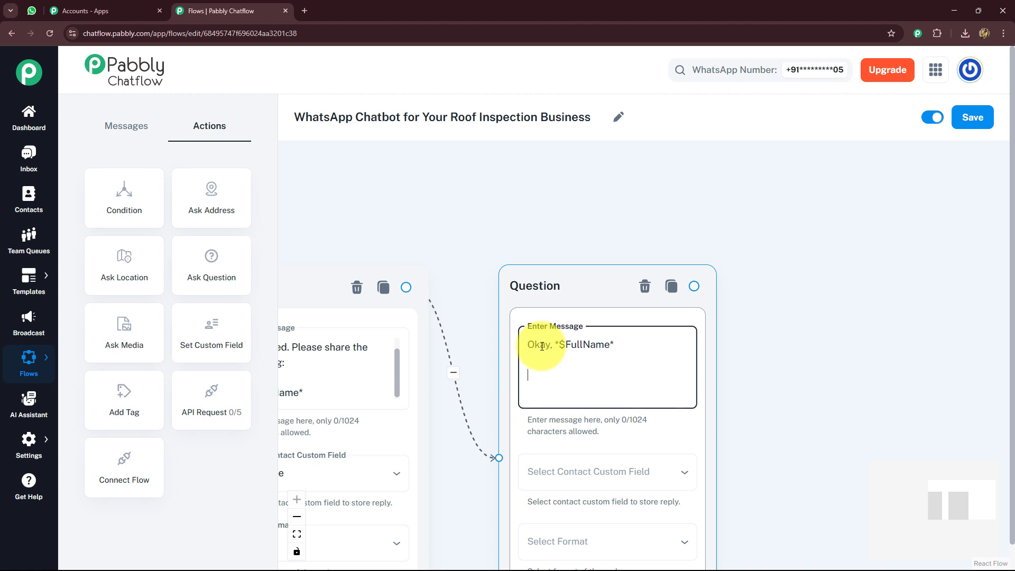
pyautogui.write('Please share your *Email*')
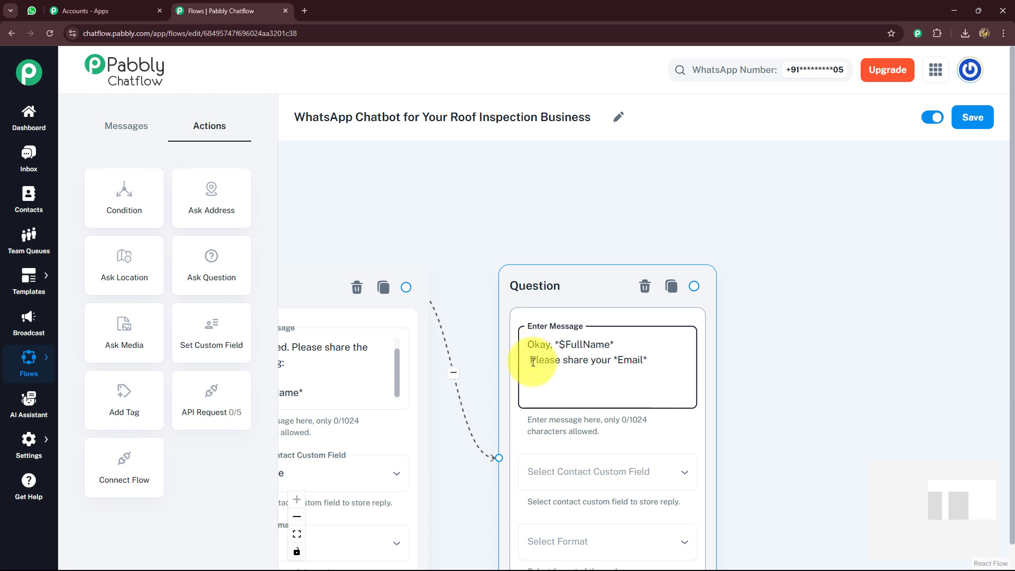
pyautogui.press('BackSpace')
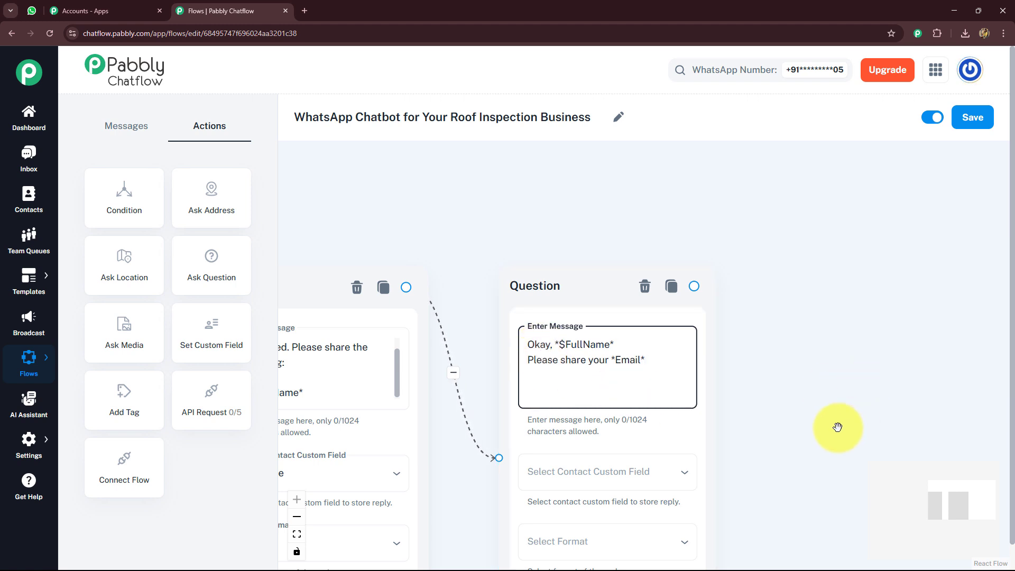
# - Store the email question's reply in the Email contact custom field and set the reply format to Email
pyautogui.moveTo(839, 427); pyautogui.dragTo(762, 237)
pyautogui.click(522, 284)
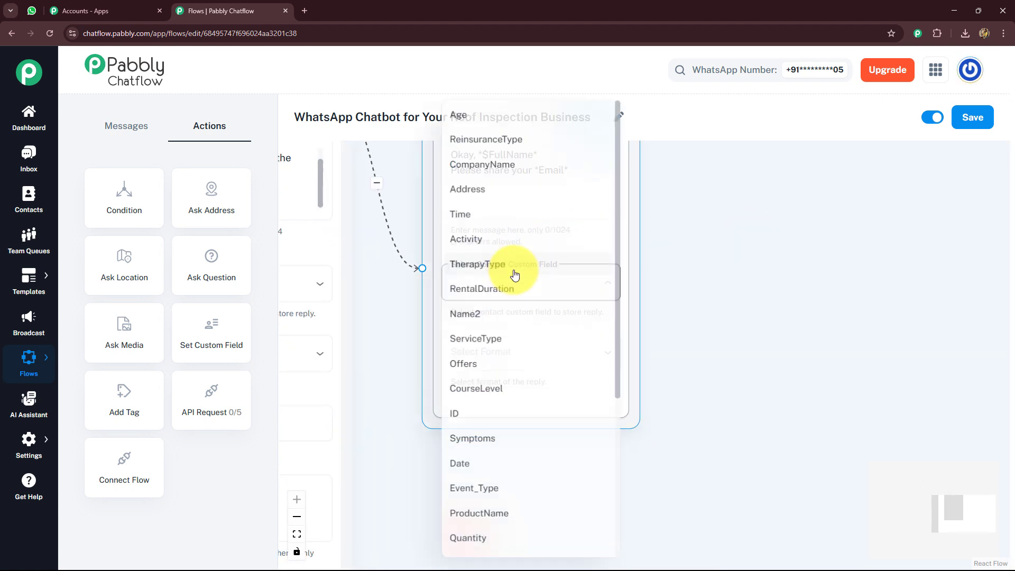
pyautogui.scroll(-4, 470, 423)
pyautogui.click(469, 500)
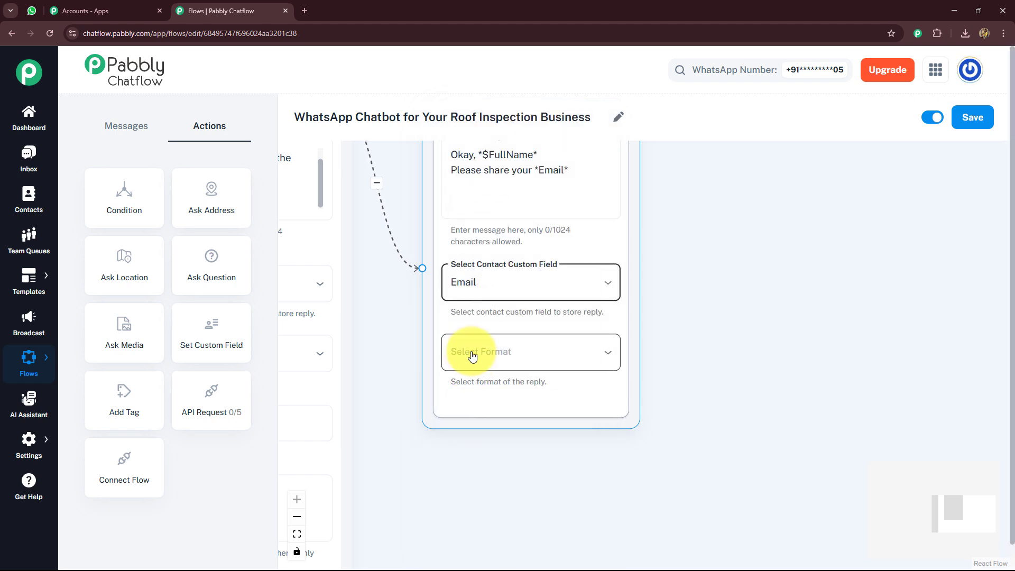
pyautogui.click(469, 354)
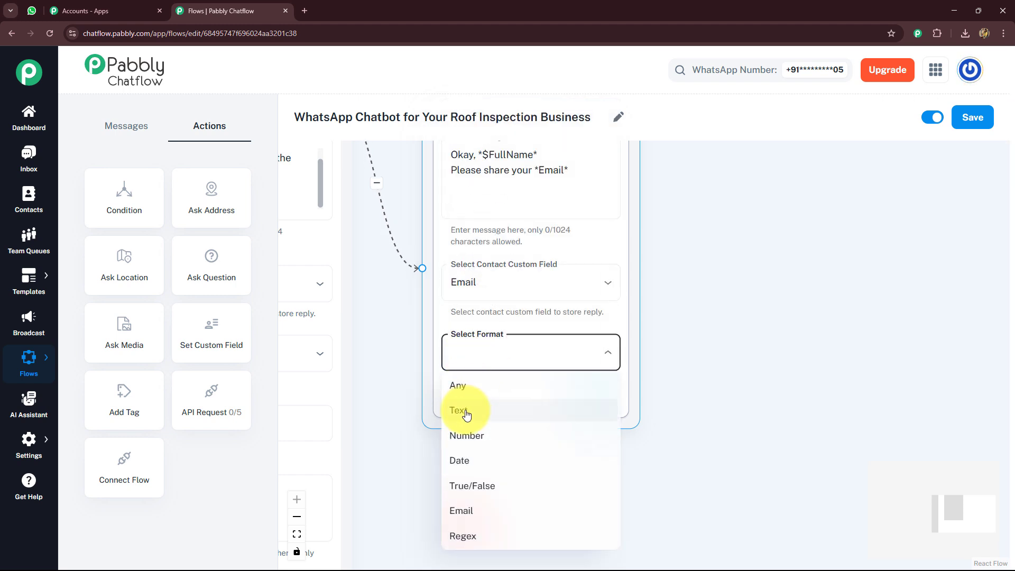
pyautogui.click(460, 510)
# - Add another Ask Question node beside the email question and try to connect the email question to it
pyautogui.moveTo(743, 363); pyautogui.dragTo(681, 454)
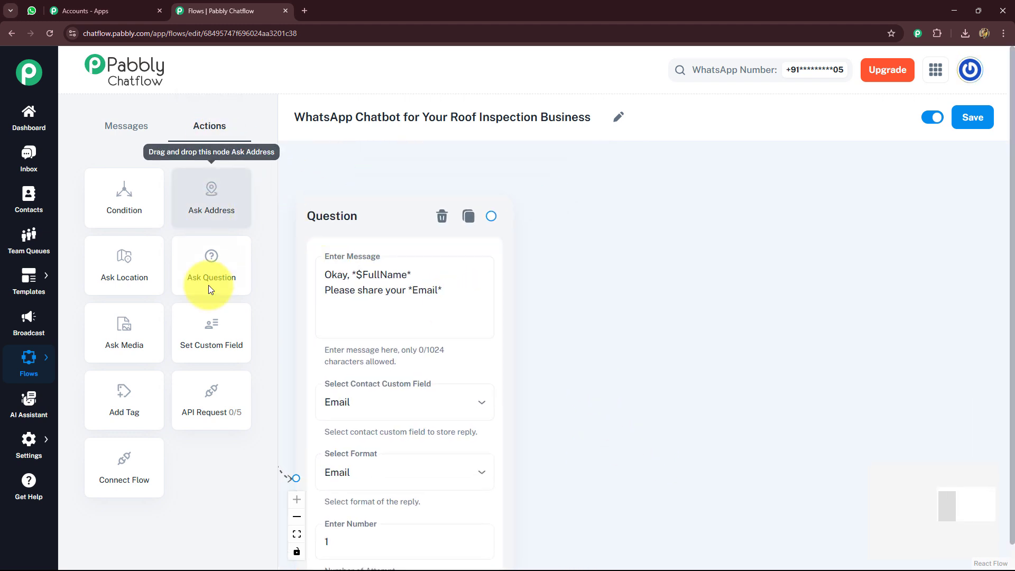
pyautogui.moveTo(208, 284); pyautogui.dragTo(627, 324)
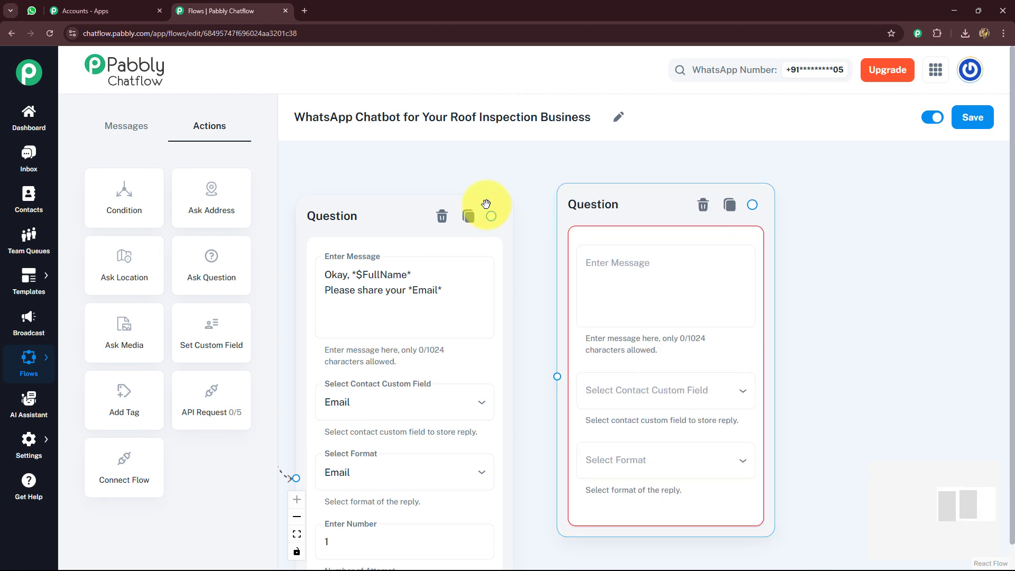
pyautogui.moveTo(491, 216); pyautogui.dragTo(589, 292)
# - Enter "3. *Area*" as the message of the third question
pyautogui.click(593, 270)
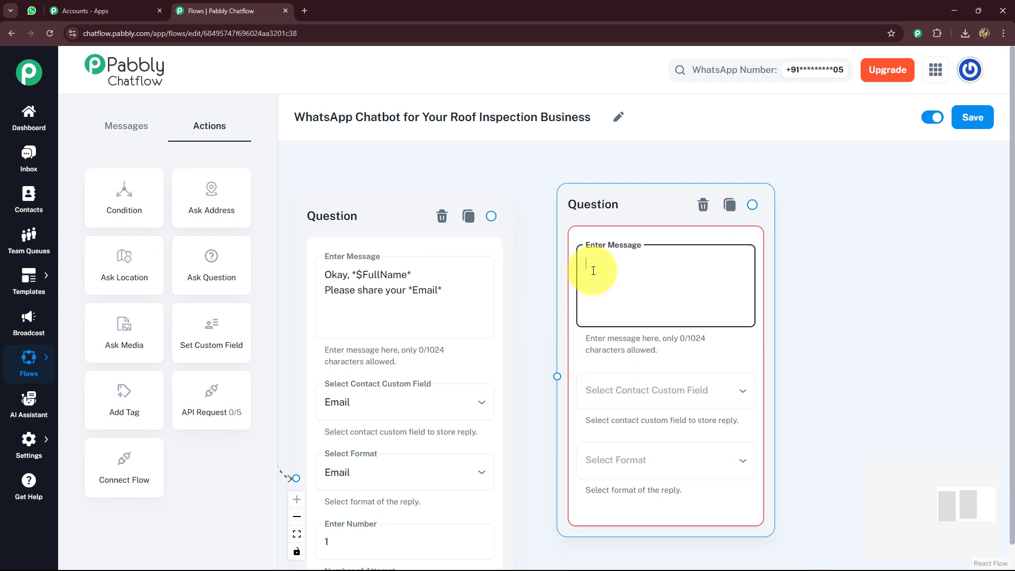
pyautogui.write('3.')
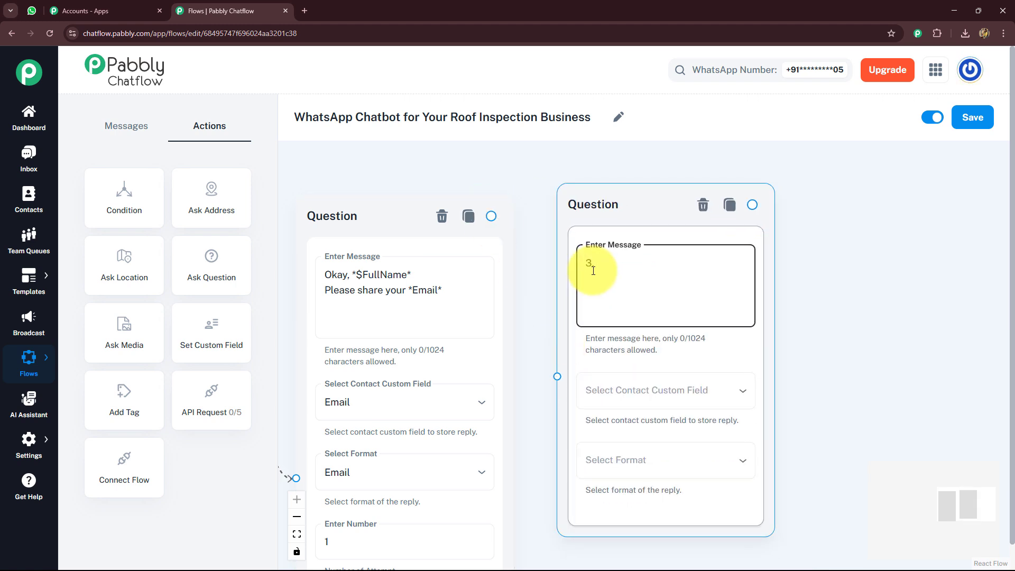
pyautogui.write('*Area*')
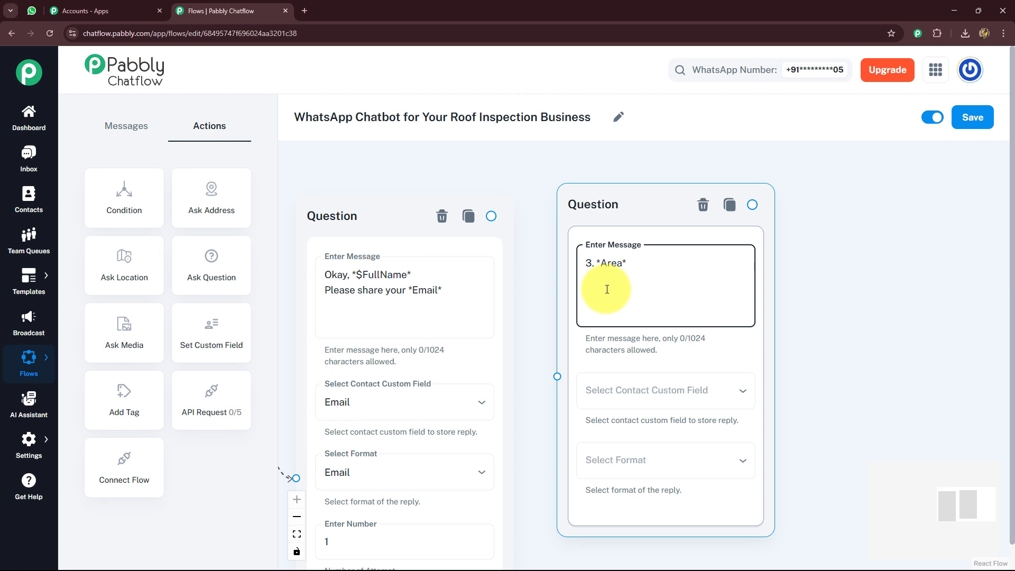
# - Store the area question's reply in the Area contact custom field and set the reply format to Text
pyautogui.click(627, 391)
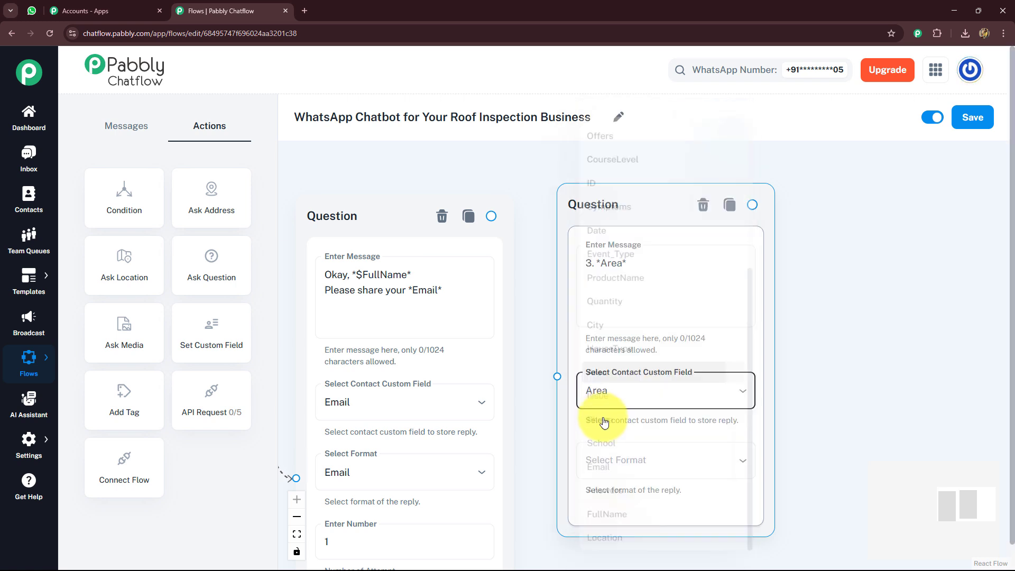
pyautogui.click(603, 453)
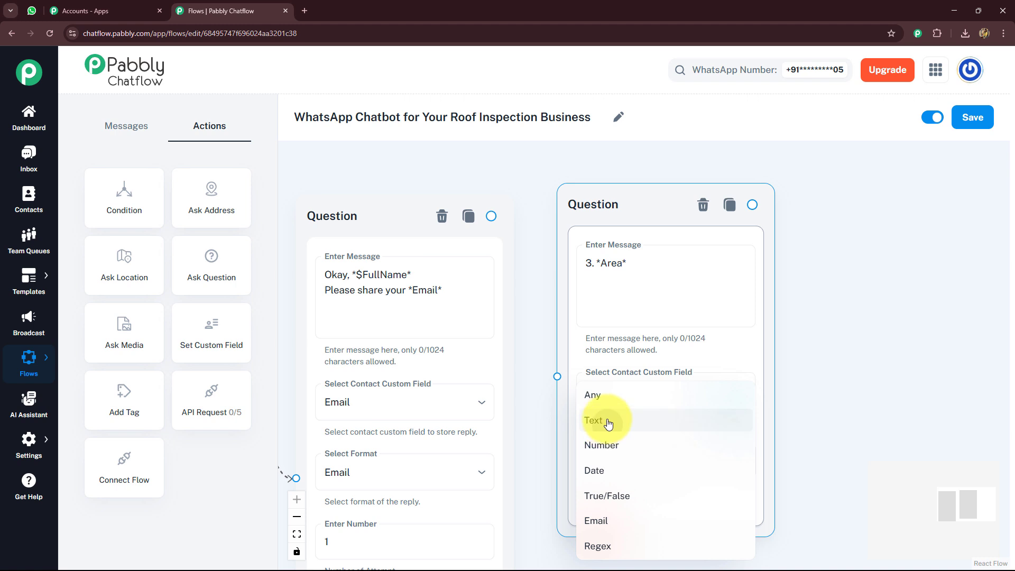
pyautogui.click(593, 420)
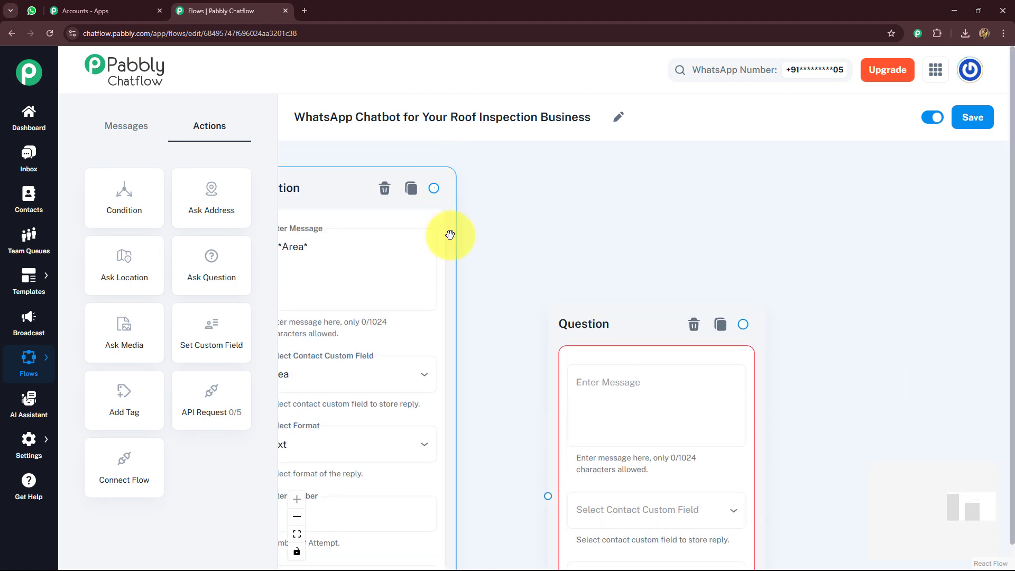
# - Connect the area question to the empty question node beside it and enter "4. *Preferred Date*" as that node's message
pyautogui.moveTo(433, 188); pyautogui.dragTo(548, 494)
pyautogui.moveTo(600, 331); pyautogui.dragTo(566, 244)
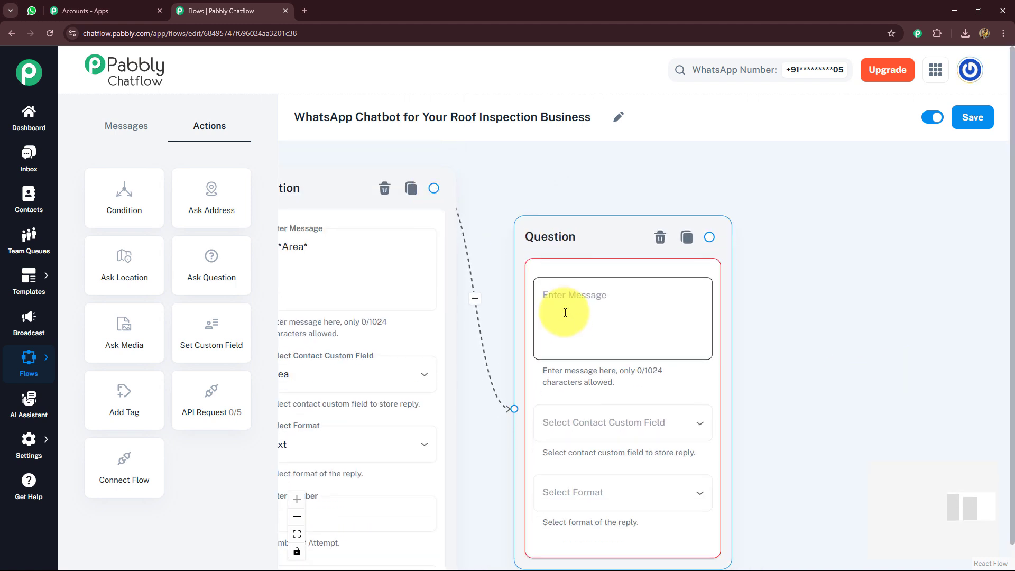
pyautogui.click(565, 312)
pyautogui.write('*Preferred Date*')
pyautogui.click(545, 296)
pyautogui.write('4.')
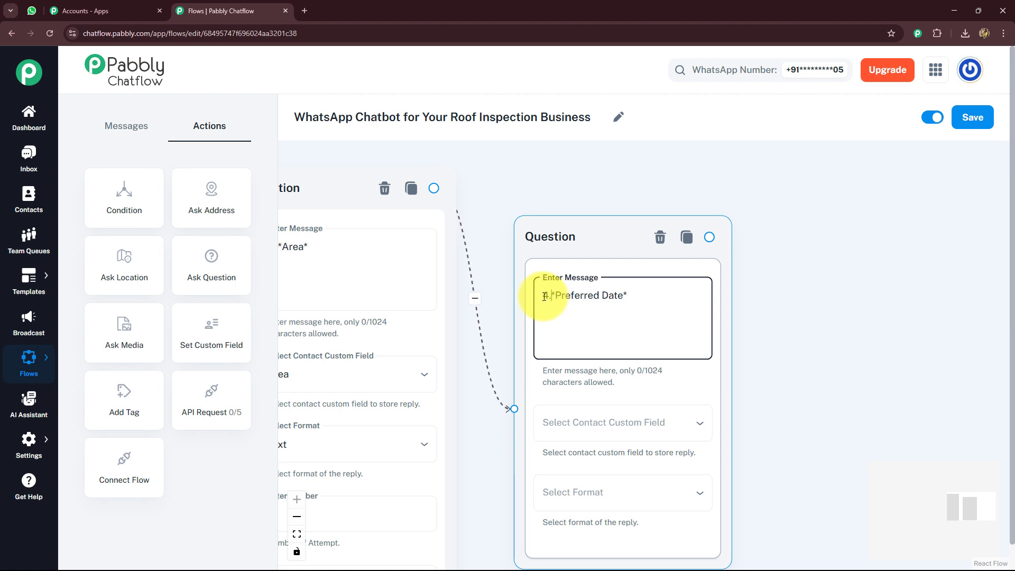
# - Store the preferred date question's reply in the Date contact custom field and set the reply format to Date
pyautogui.scroll(-1, 641, 364)
pyautogui.click(642, 363)
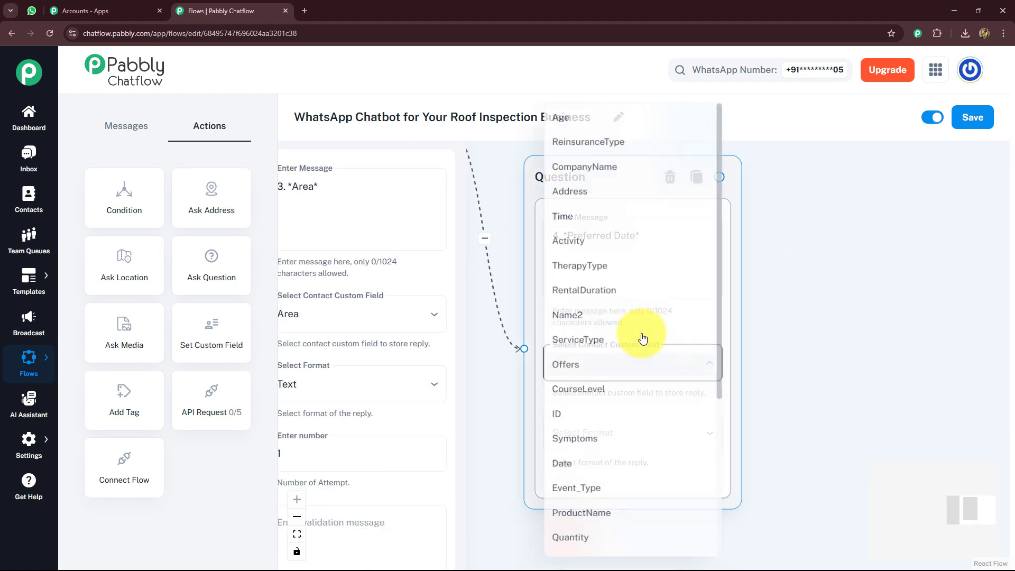
pyautogui.click(565, 464)
pyautogui.click(573, 423)
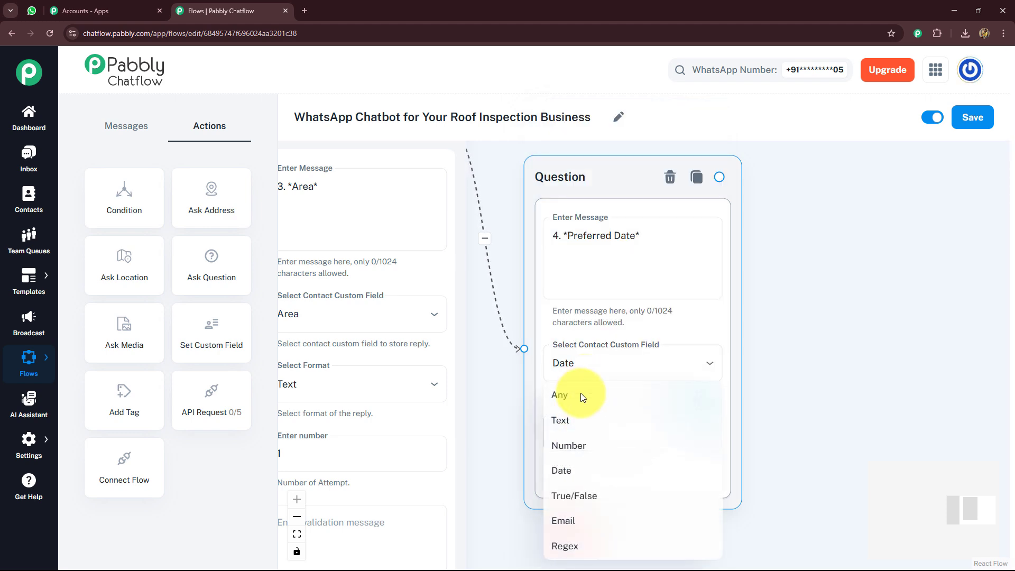
pyautogui.click(573, 474)
# - Save the flow with its booking questions and the closing thank-you message
pyautogui.moveTo(811, 397); pyautogui.dragTo(666, 423)
pyautogui.scroll(-5, 683, 412)
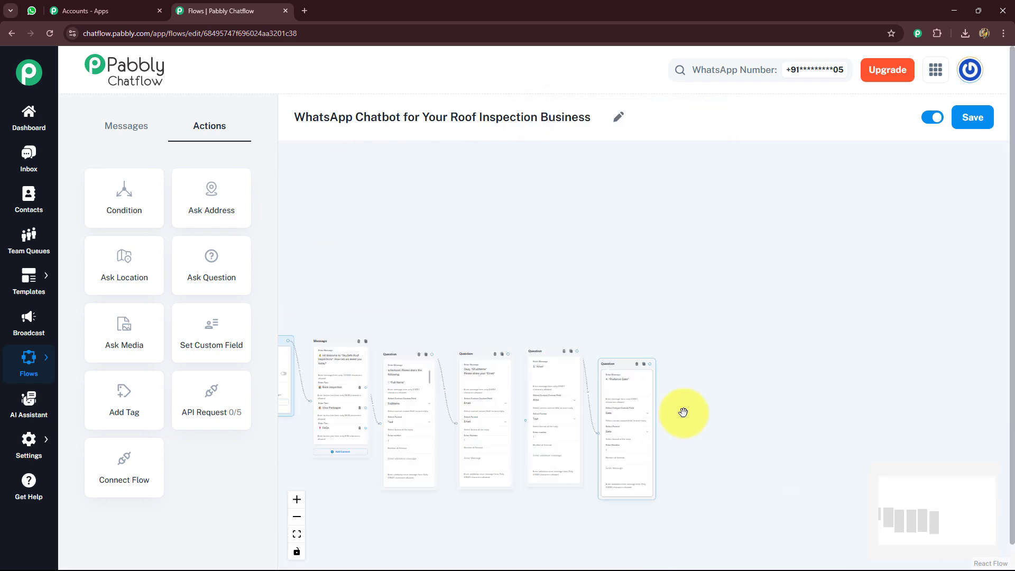
pyautogui.scroll(5, 683, 412)
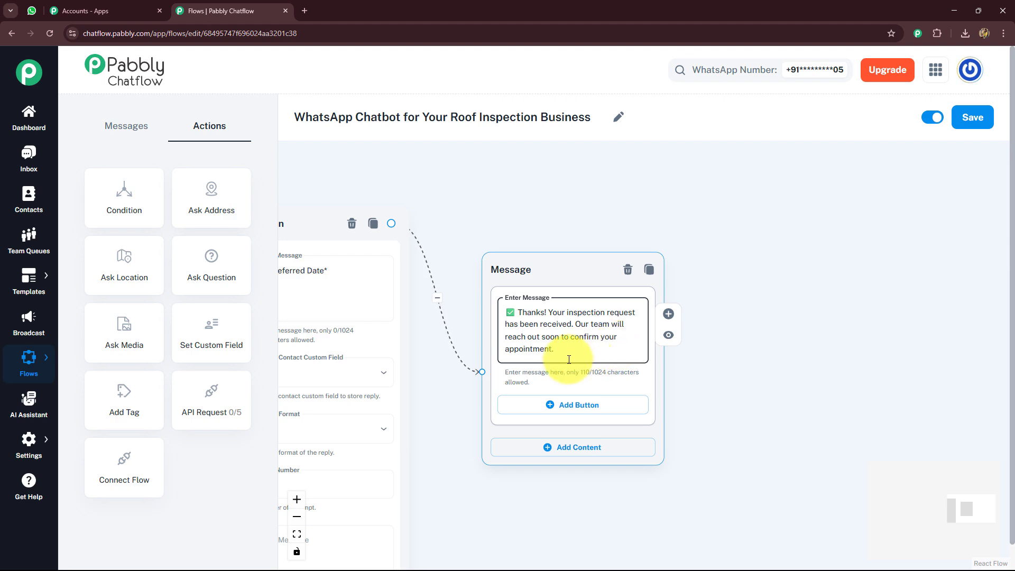
pyautogui.moveTo(487, 217); pyautogui.dragTo(784, 221)
pyautogui.scroll(-6, 811, 210)
pyautogui.scroll(-4, 611, 423)
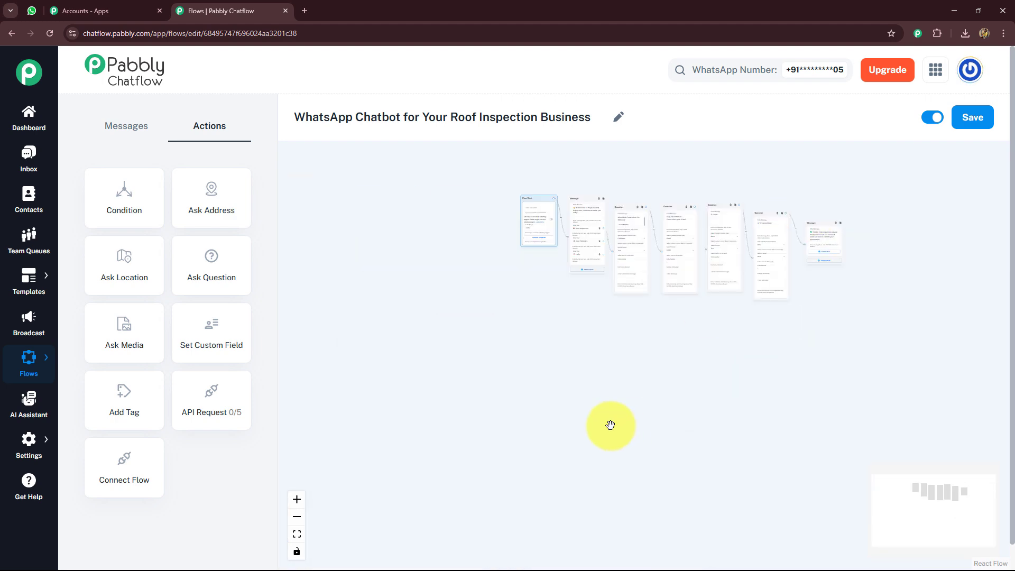
pyautogui.click(971, 117)
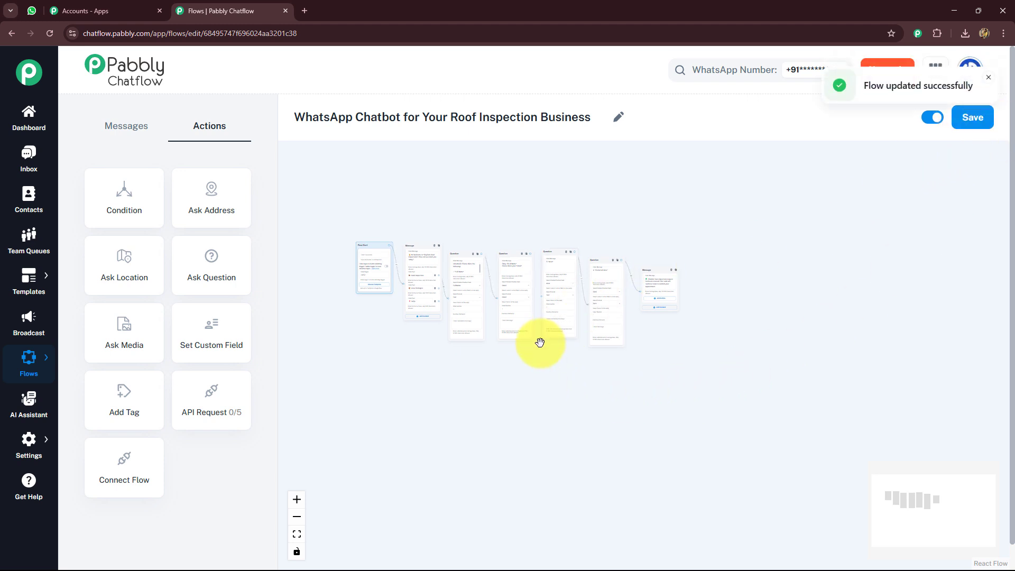
# - Connect the View Packages button to a new Media message placed below the welcome message
pyautogui.scroll(8, 417, 362)
pyautogui.moveTo(413, 360); pyautogui.dragTo(488, 326)
pyautogui.moveTo(491, 229); pyautogui.dragTo(328, 362)
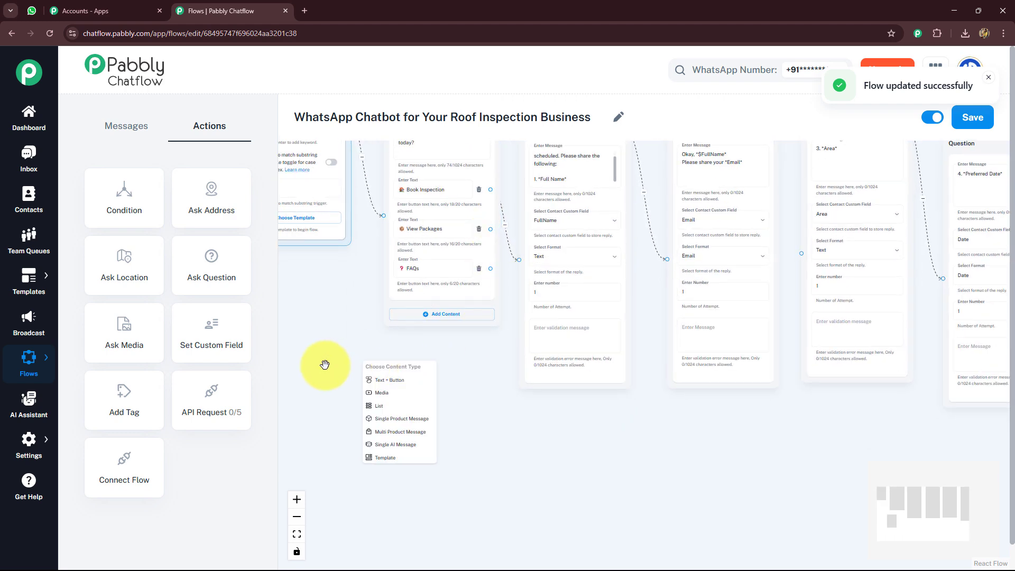
pyautogui.click(369, 381)
# - Set the new message's media type to Image and upload the roof inspection packages picture from the Downloads folder
pyautogui.scroll(3, 350, 373)
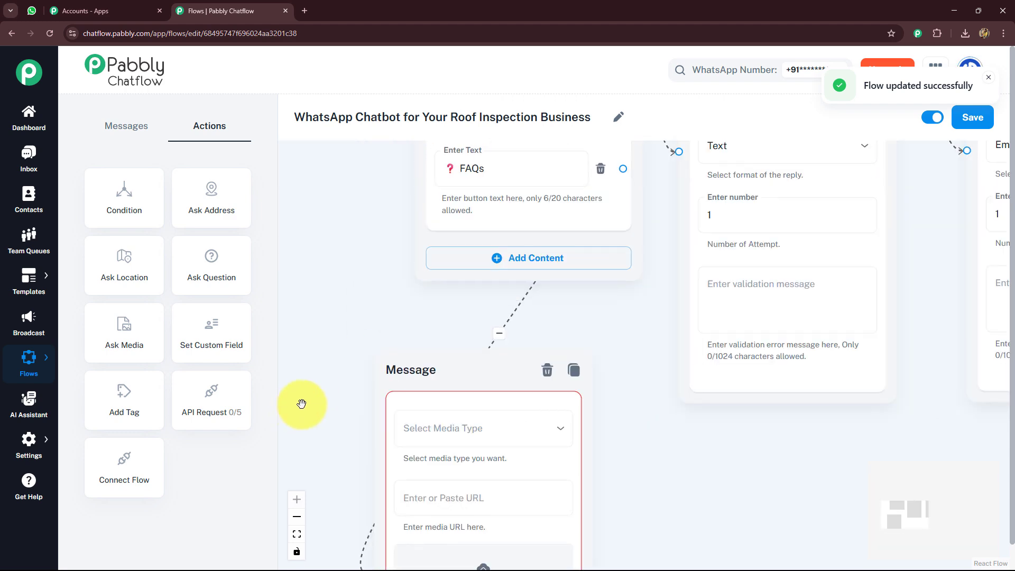
pyautogui.moveTo(302, 403); pyautogui.dragTo(358, 261)
pyautogui.click(508, 297)
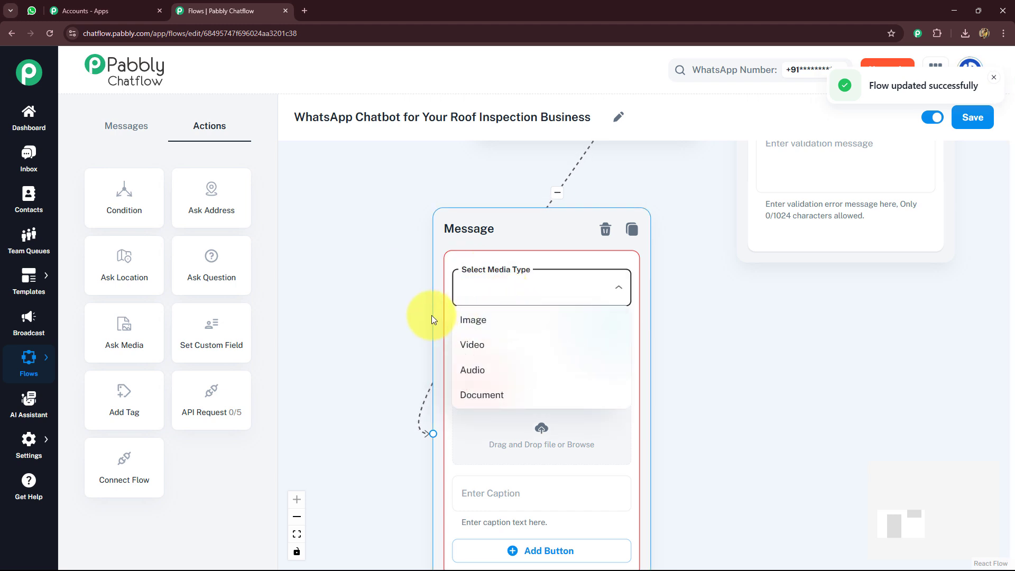
pyautogui.click(465, 320)
pyautogui.moveTo(399, 351); pyautogui.dragTo(387, 271)
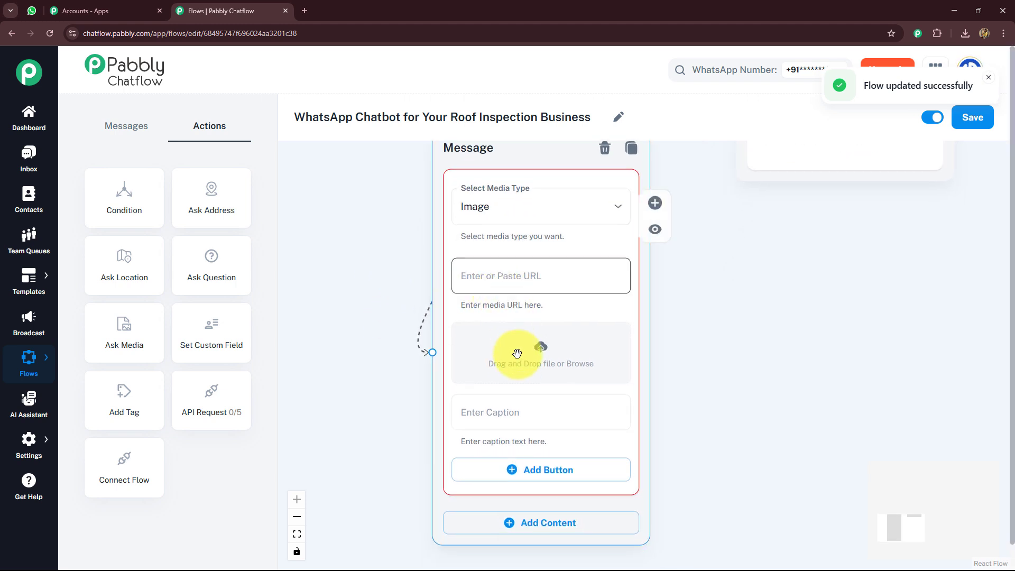
pyautogui.click(541, 357)
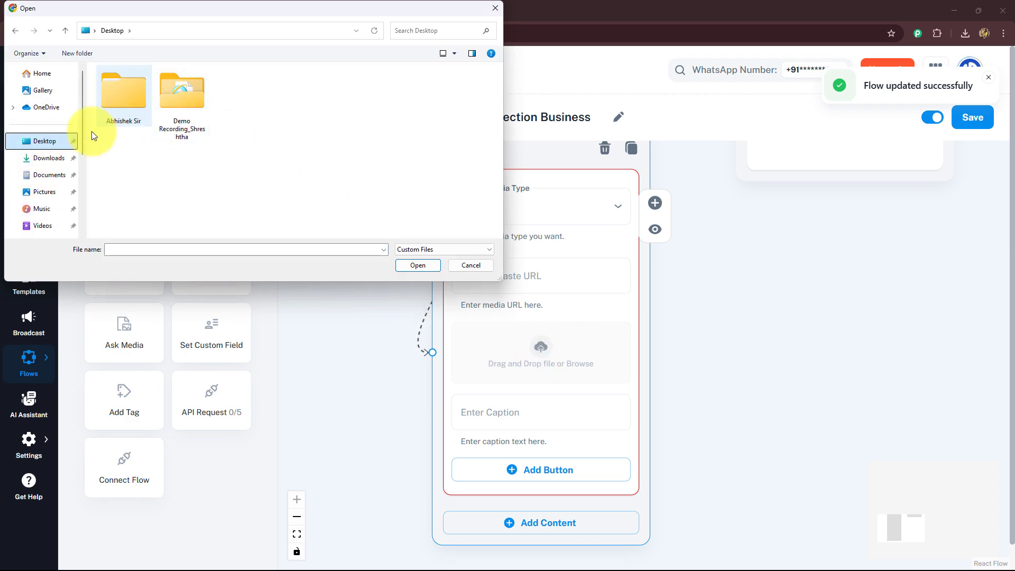
pyautogui.click(63, 141)
pyautogui.click(45, 158)
pyautogui.click(200, 125)
pyautogui.click(417, 265)
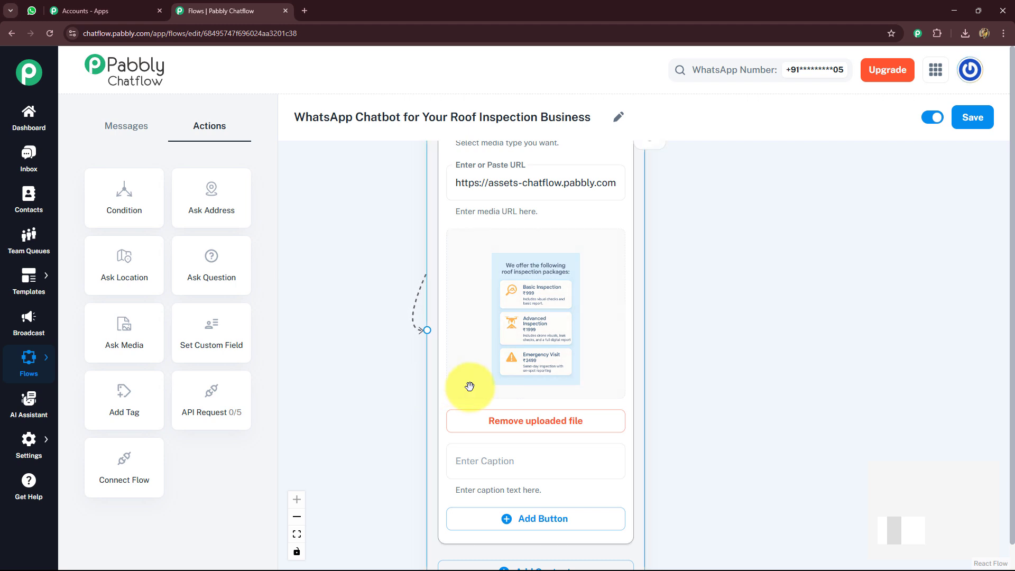
# - Enter "Want to book Inspection?" as the caption of the packages image
pyautogui.scroll(-1, 412, 433)
pyautogui.click(492, 407)
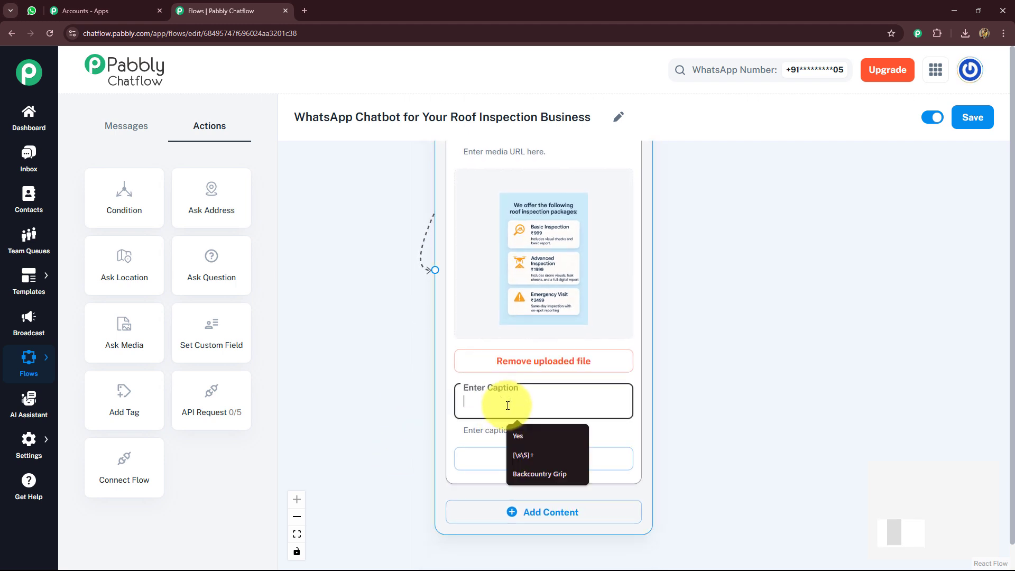
pyautogui.click(469, 399)
pyautogui.write('Want to book Inspection?')
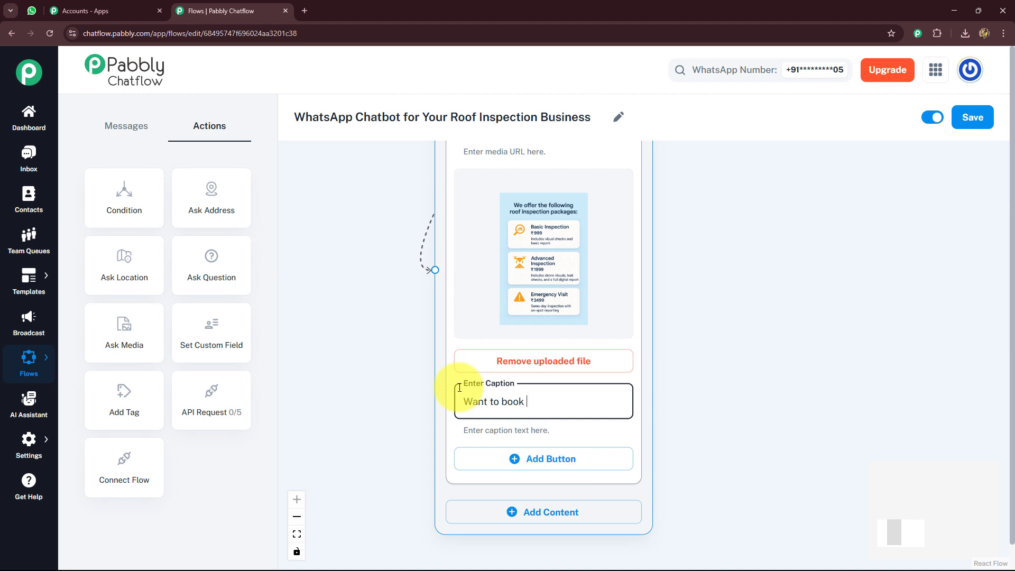
# - Add a button labelled "📅 Book Now" below the caption of the packages image message
pyautogui.moveTo(637, 389); pyautogui.dragTo(592, 382)
pyautogui.moveTo(704, 388); pyautogui.dragTo(665, 384)
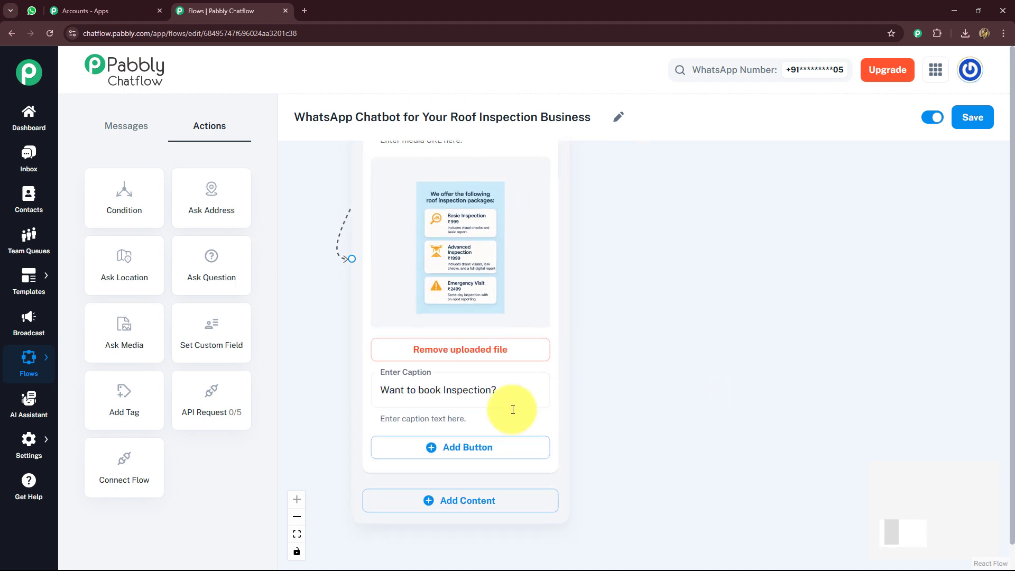
pyautogui.click(459, 449)
pyautogui.click(428, 460)
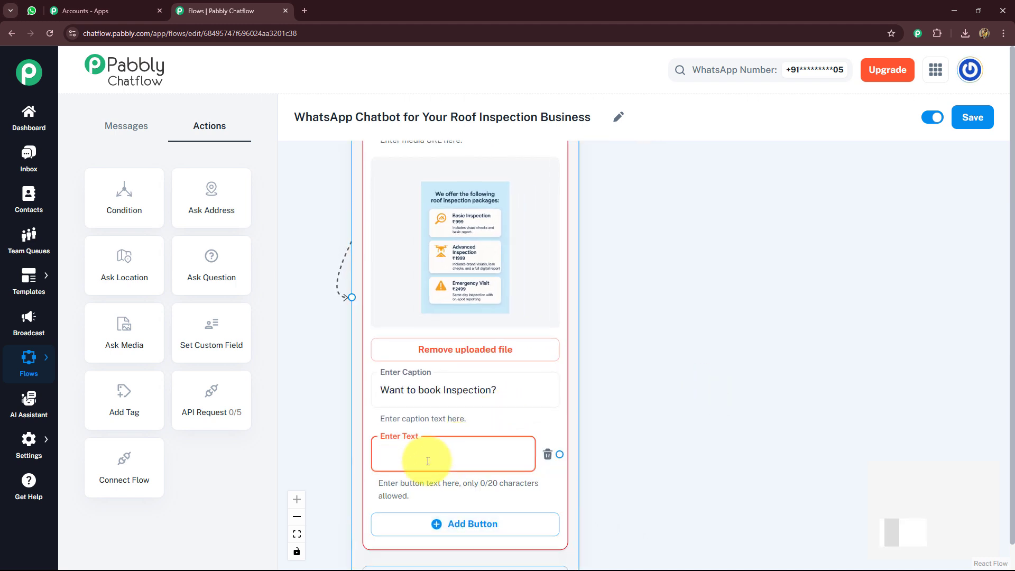
pyautogui.write('📅 Book Now')
# - Try to connect the Book Now button of the packages message to the full name question
pyautogui.moveTo(641, 407); pyautogui.dragTo(613, 422)
pyautogui.scroll(-8, 614, 413)
pyautogui.moveTo(728, 342); pyautogui.dragTo(581, 388)
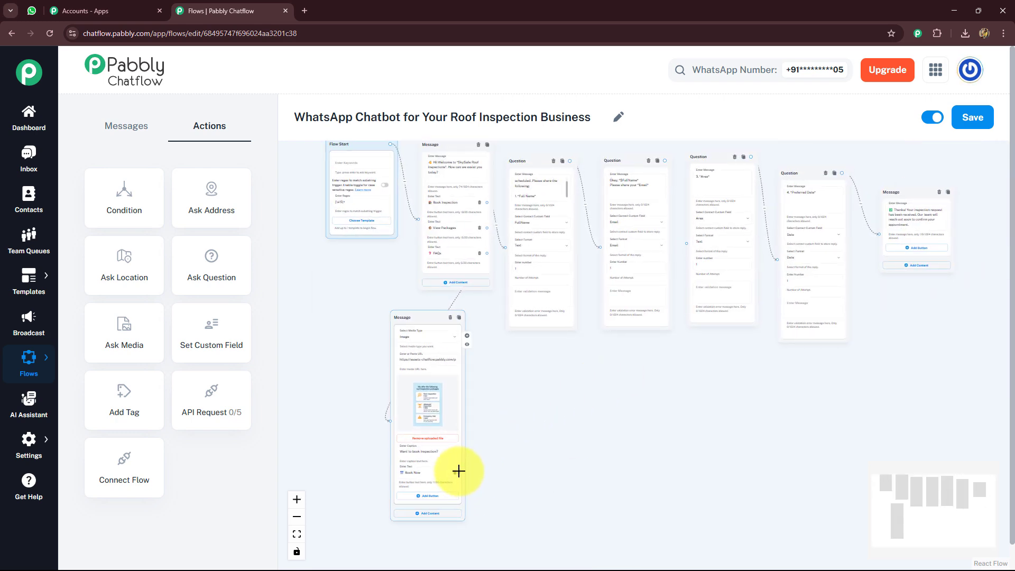
pyautogui.moveTo(458, 472); pyautogui.dragTo(508, 250)
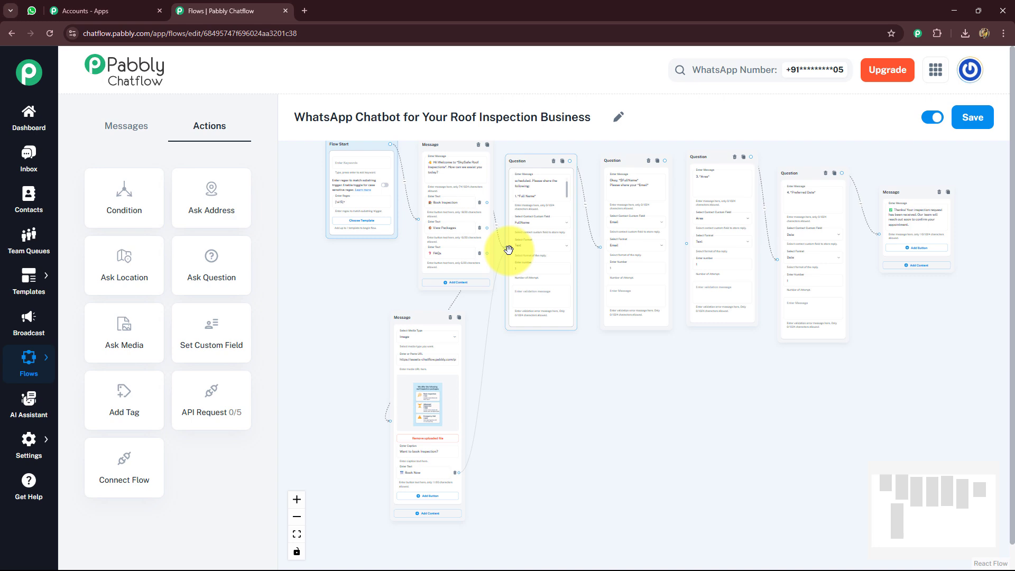
# - Connect the FAQs button of the welcome message to a new Text + Button message beside the packages message
pyautogui.scroll(5, 333, 290)
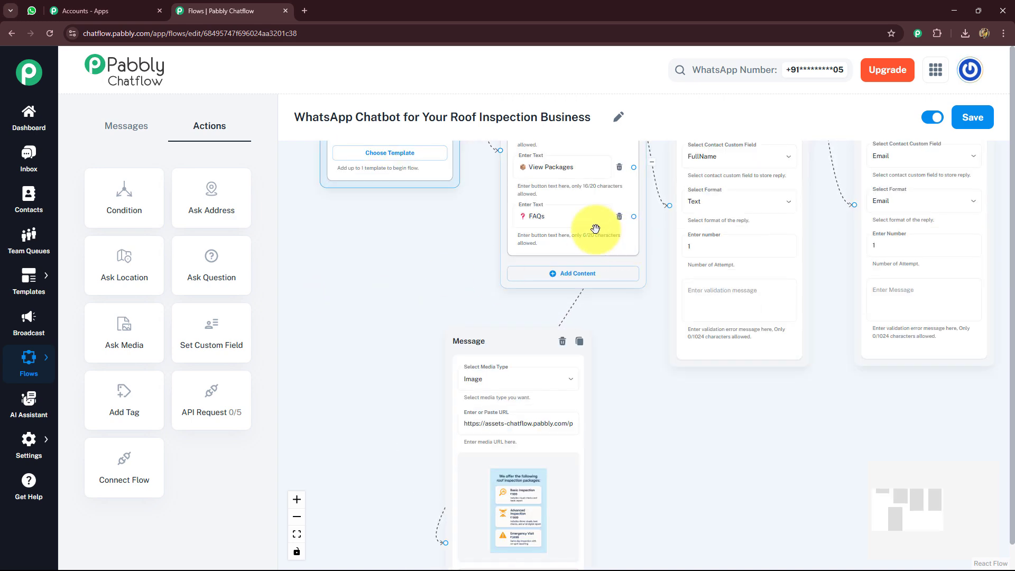
pyautogui.moveTo(633, 216); pyautogui.dragTo(566, 283)
pyautogui.scroll(2, 567, 284)
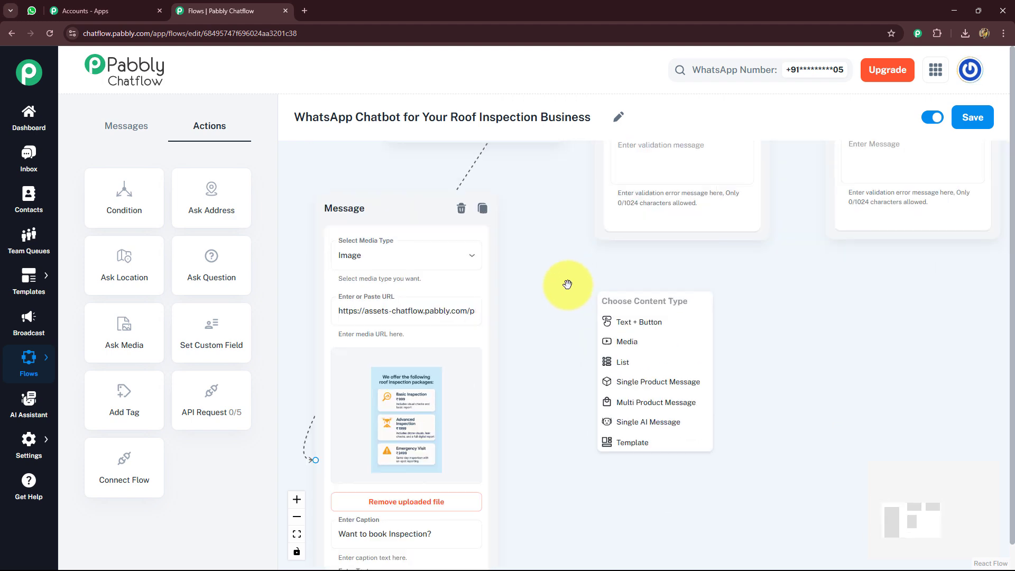
pyautogui.scroll(2, 567, 284)
pyautogui.click(652, 284)
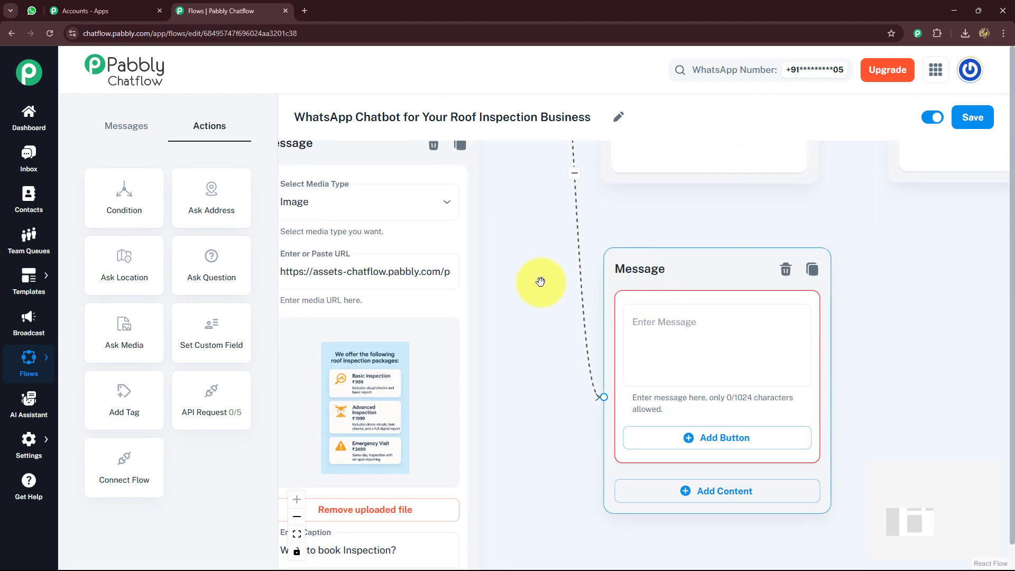
# - Paste the FAQ answers, including "What areas do you serve?" with its Bhopal and Indore reply, into the new message
pyautogui.moveTo(540, 282); pyautogui.dragTo(510, 226)
pyautogui.click(680, 296)
pyautogui.hotkey('ctrl', 'v')
pyautogui.scroll(-5, 863, 385)
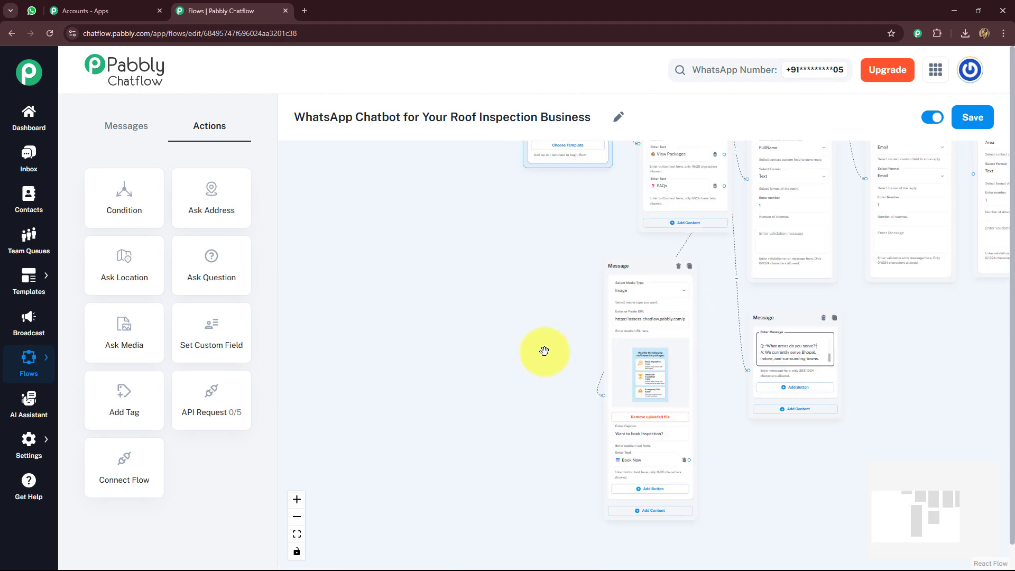
# - Save the flow with its packages and FAQs branches
pyautogui.moveTo(500, 303); pyautogui.dragTo(399, 353)
pyautogui.click(972, 117)
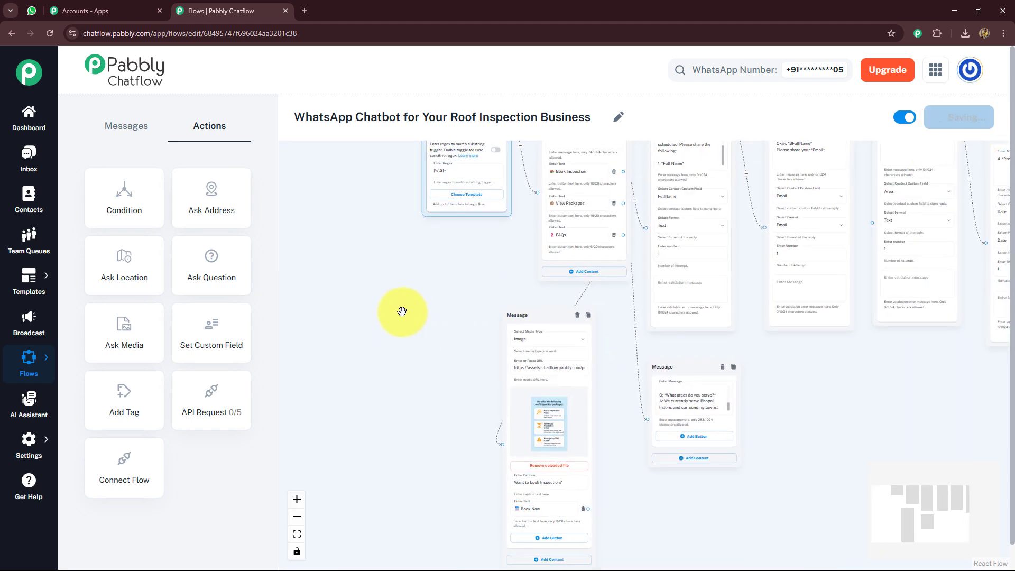
pyautogui.scroll(-3, 410, 302)
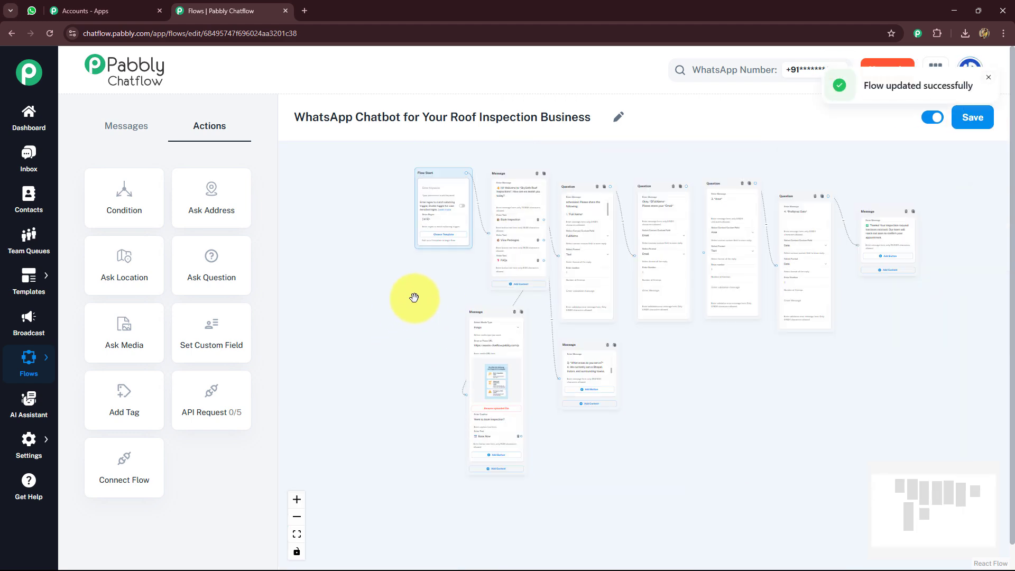
pyautogui.scroll(-2, 415, 296)
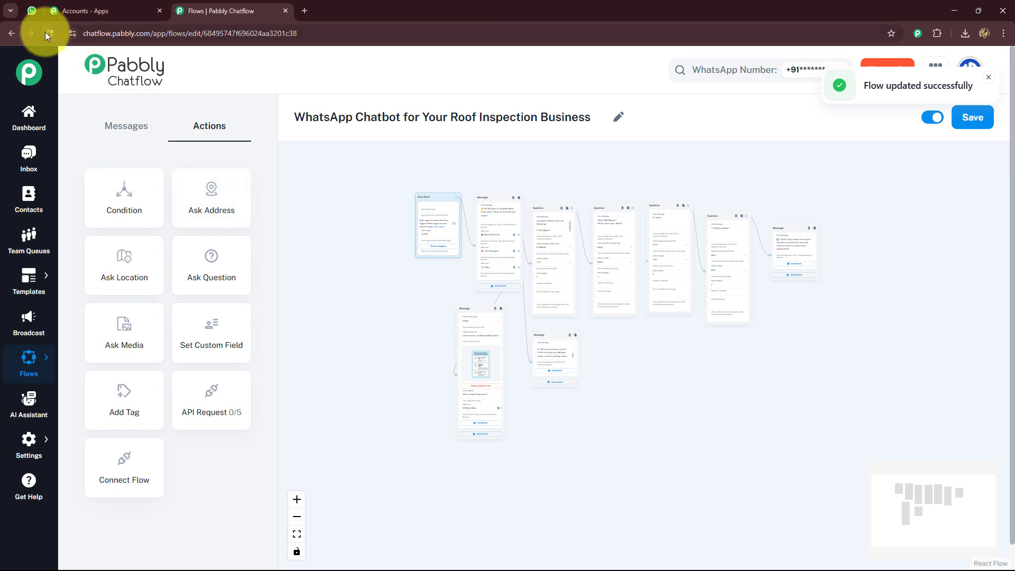
# - Switch to WhatsApp Web, send "Hii, I need help!" in the SkySafe Roof Inspections chat, and return to the Pabbly Chatflow flow
pyautogui.hotkey('ctrl', '1')
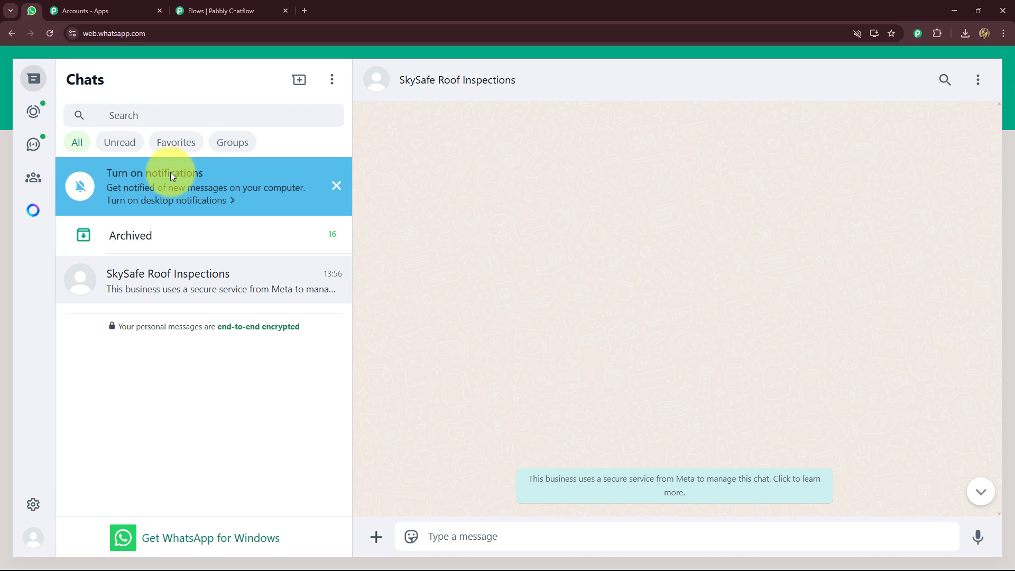
pyautogui.write('Hii, I need help!')
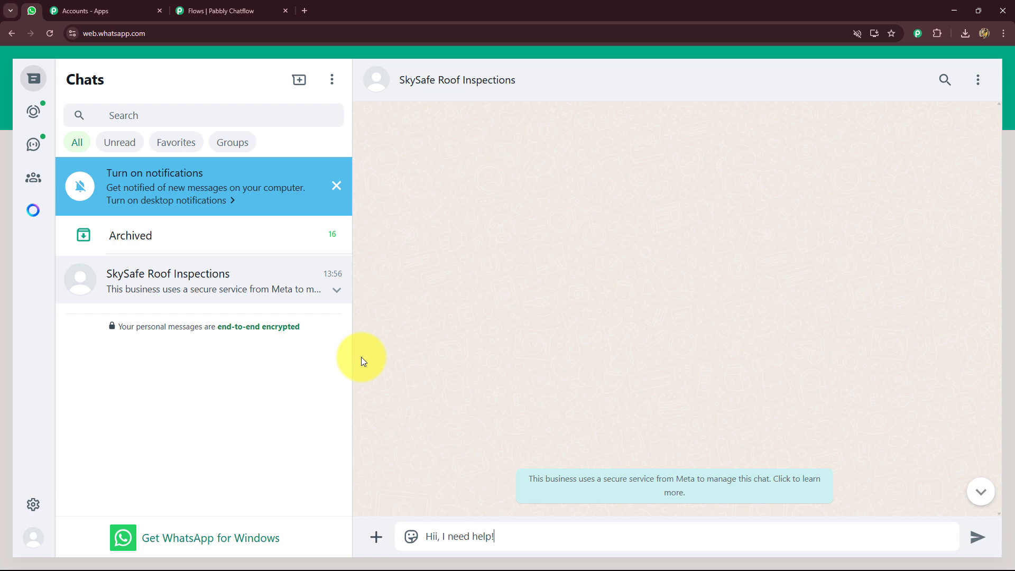
pyautogui.press('Return')
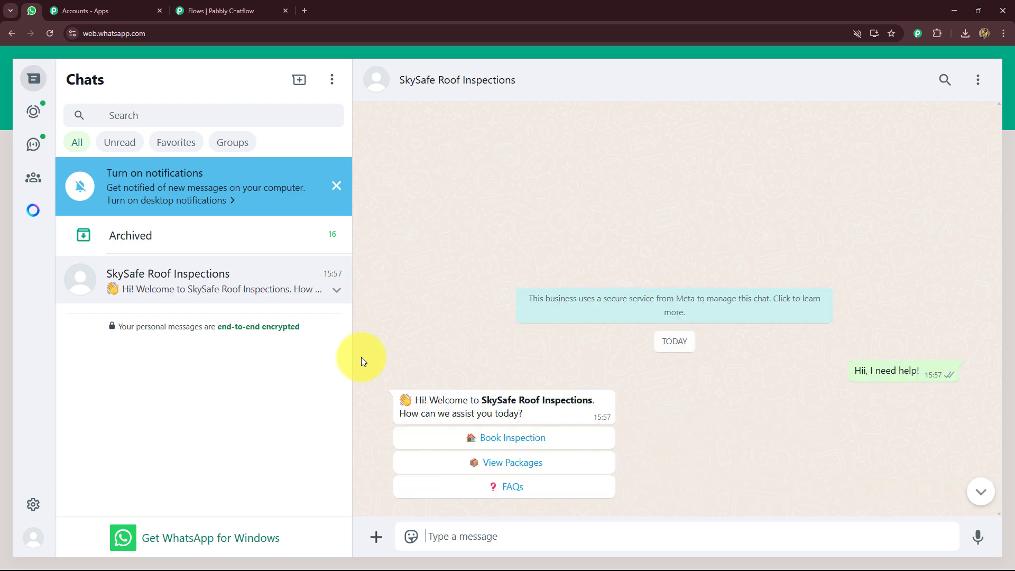
pyautogui.click(227, 11)
pyautogui.scroll(-5, 369, 226)
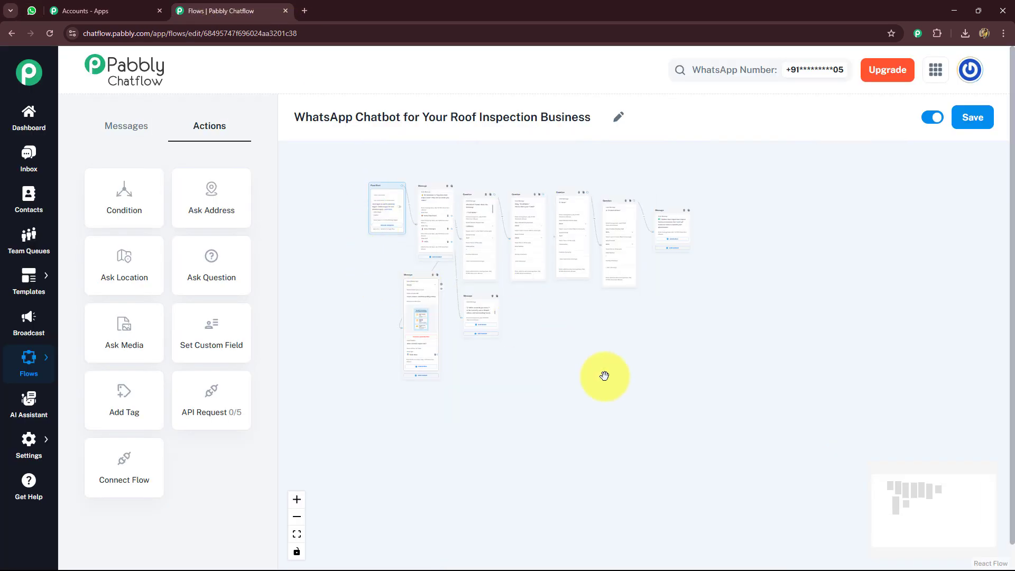